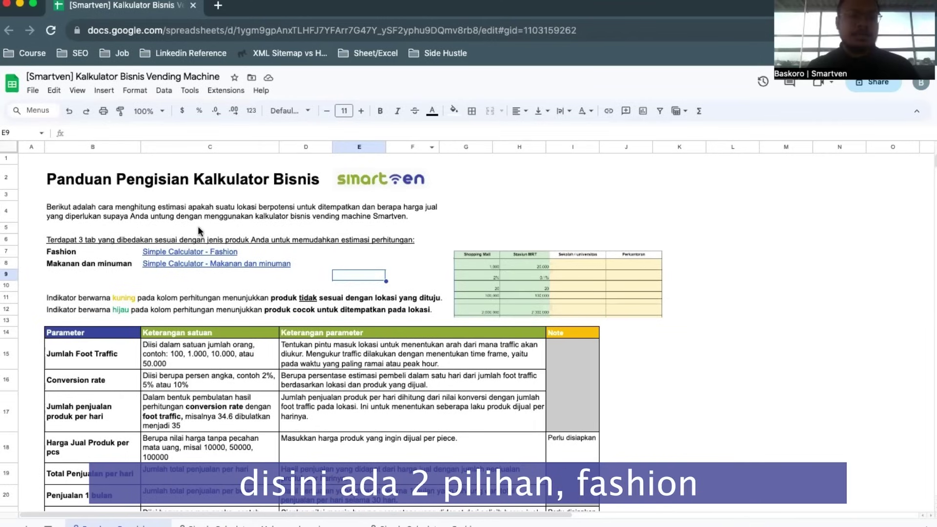
# - Review the calculator filling guide, including its product types, colour indicators and parameter table
pyautogui.scroll(-1, 200, 233)
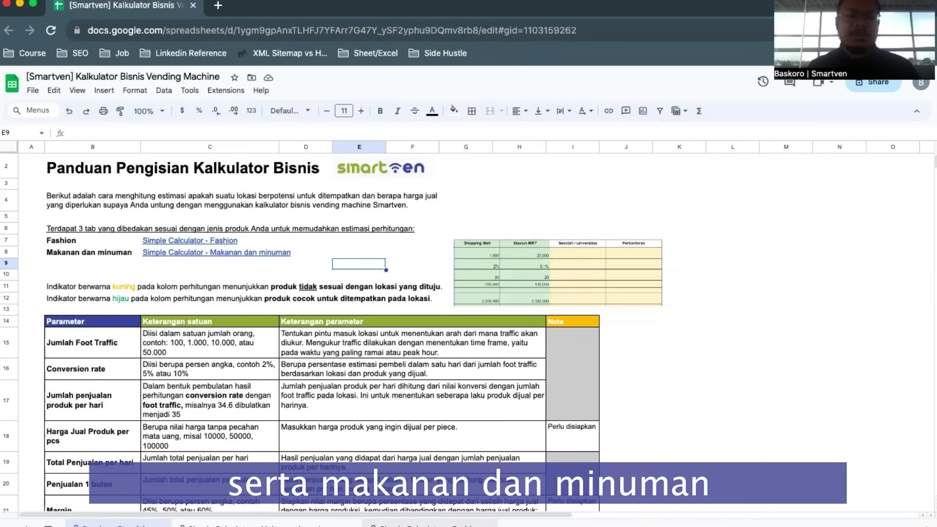
pyautogui.scroll(-1, 403, 402)
pyautogui.scroll(1, 402, 399)
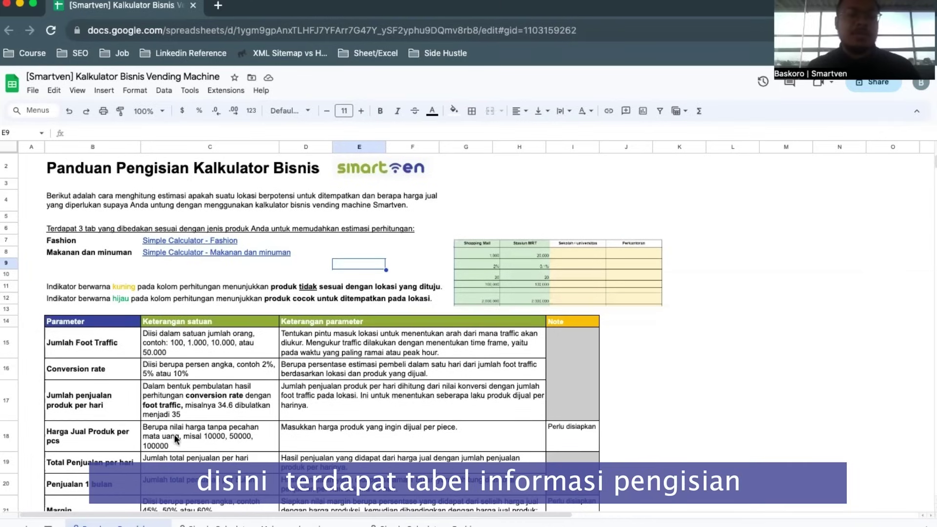
pyautogui.scroll(-1, 332, 335)
pyautogui.scroll(-2, 253, 420)
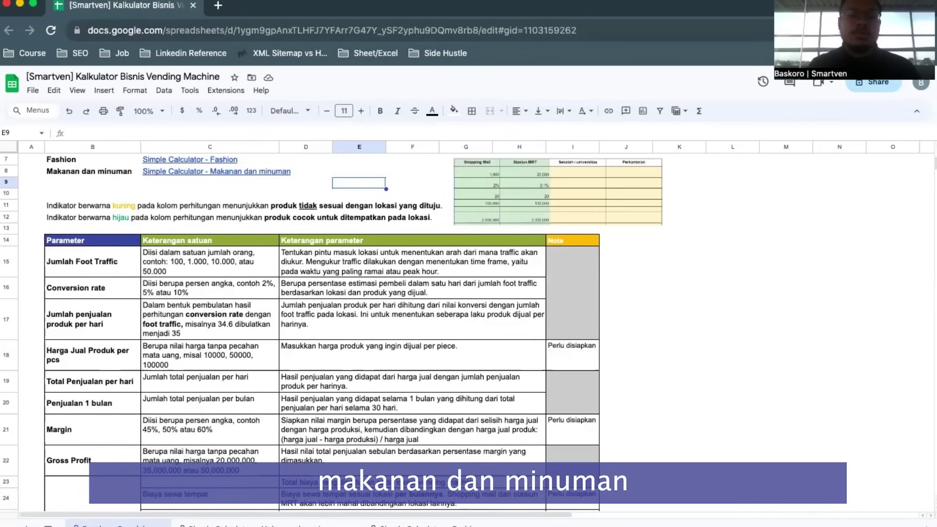
# - Open the Simple Calculator sheet for Makanan dan Minuman and look over its location columns through Rumah Sakit
pyautogui.click(264, 524)
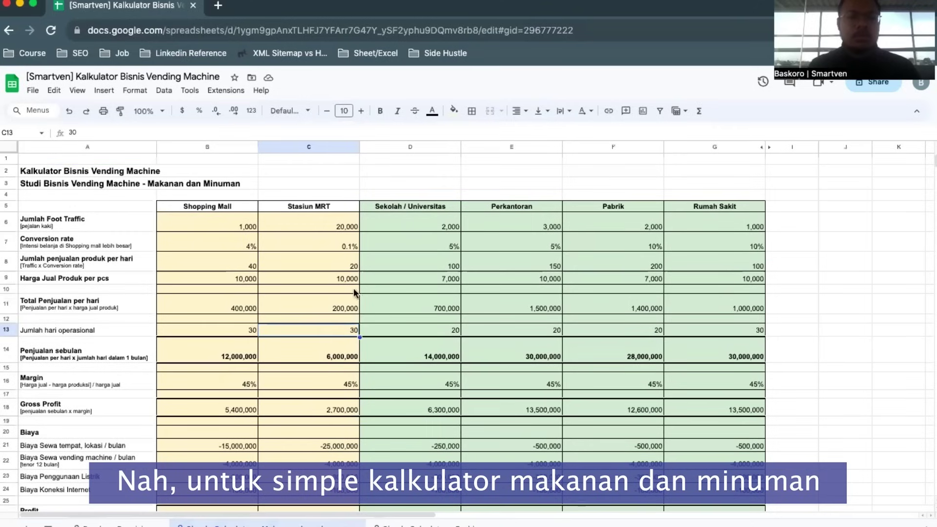
pyautogui.click(779, 278)
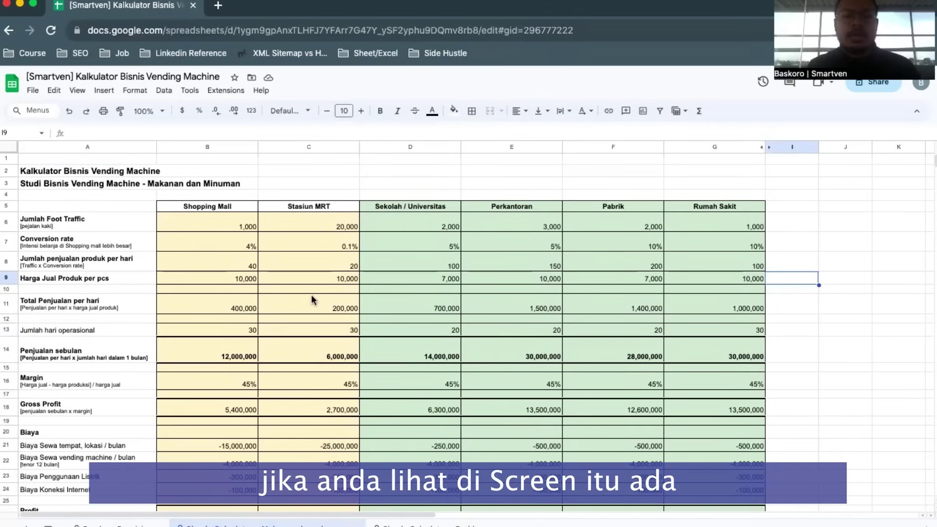
pyautogui.click(286, 286)
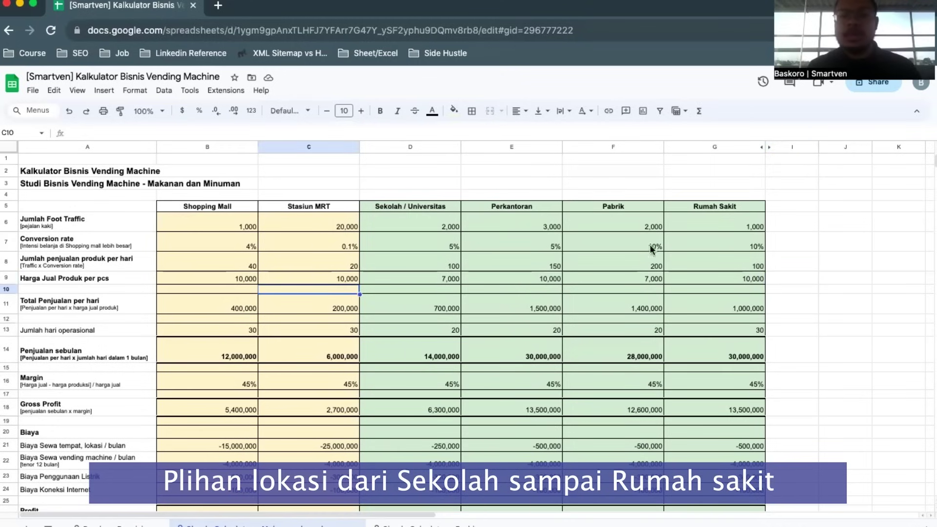
pyautogui.click(722, 207)
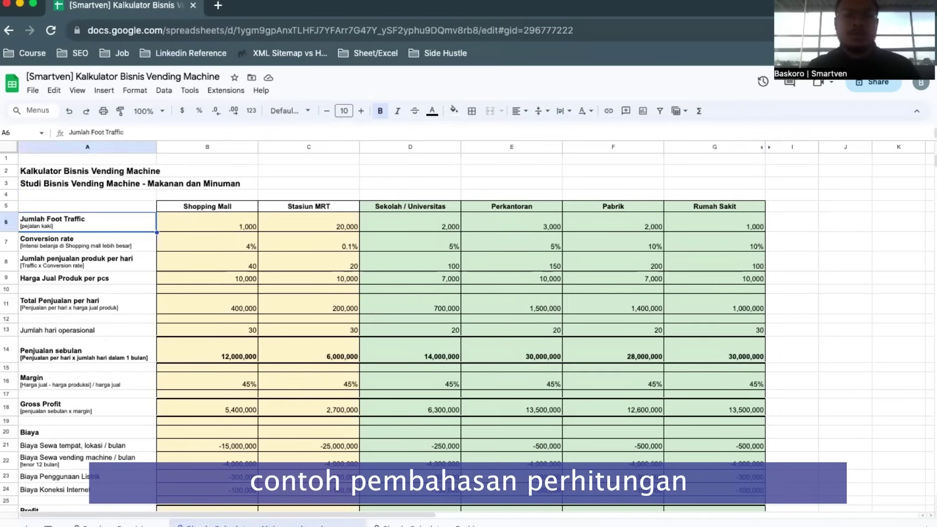
# - Go through the Jumlah Foot Traffic row across all locations up to Rumah Sakit, returning to Sekolah / Universitas
pyautogui.press('Right')
pyautogui.press('Right')
pyautogui.press('Right')
pyautogui.press('Right')
pyautogui.press('Right')
pyautogui.press('Left')
pyautogui.press('Left')
pyautogui.press('Right')
pyautogui.press('Right')
pyautogui.press('Right')
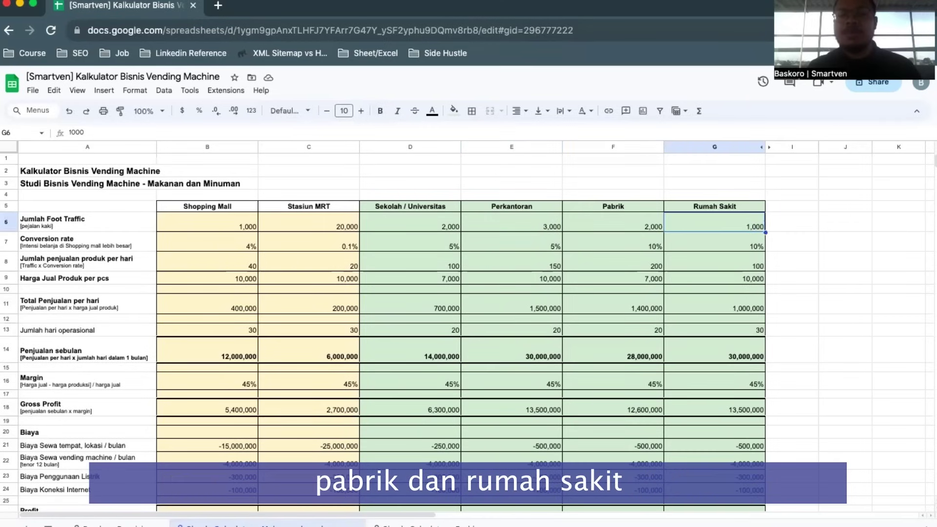
pyautogui.press('Left')
pyautogui.press('Left')
pyautogui.press('Left')
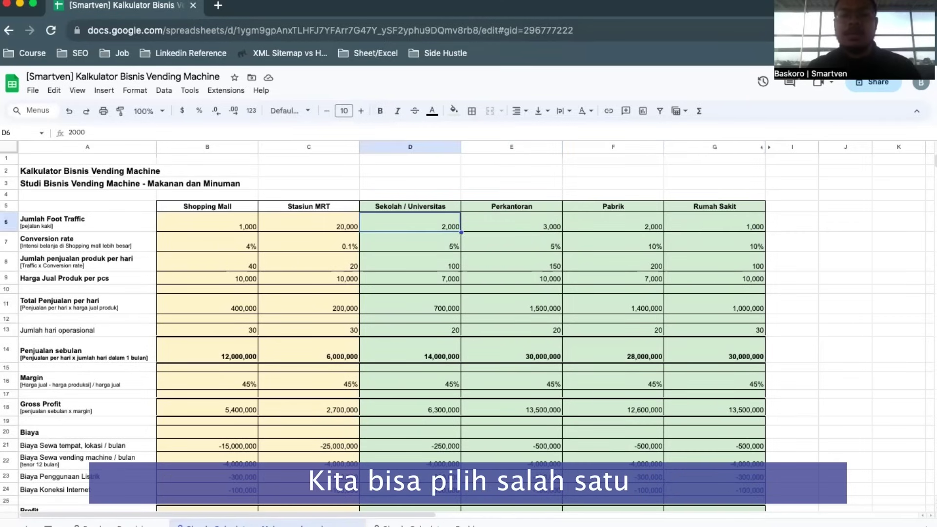
# - Examine the Jumlah Foot Traffic value for the Perkantoran location
pyautogui.press('Right')
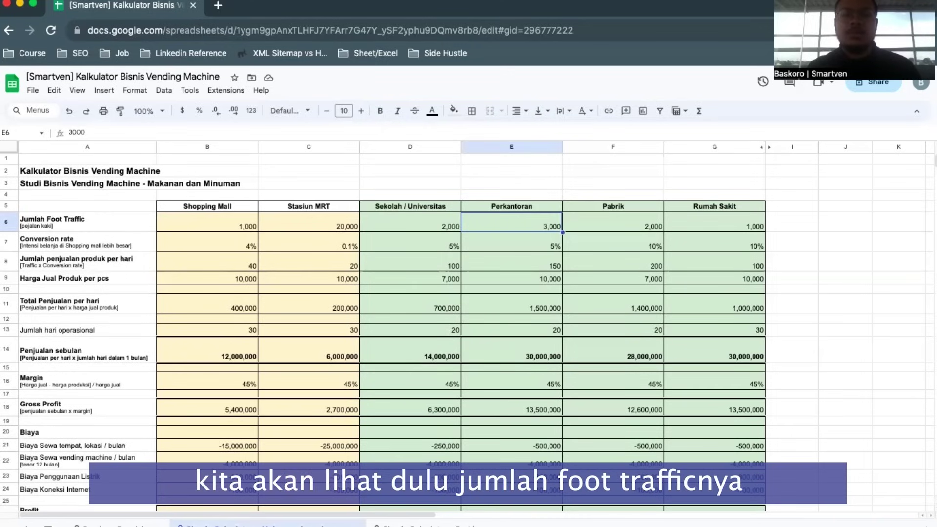
pyautogui.moveTo(88, 222); pyautogui.dragTo(511, 222)
pyautogui.press('Right')
pyautogui.press('Right')
pyautogui.press('Right')
pyautogui.press('Right')
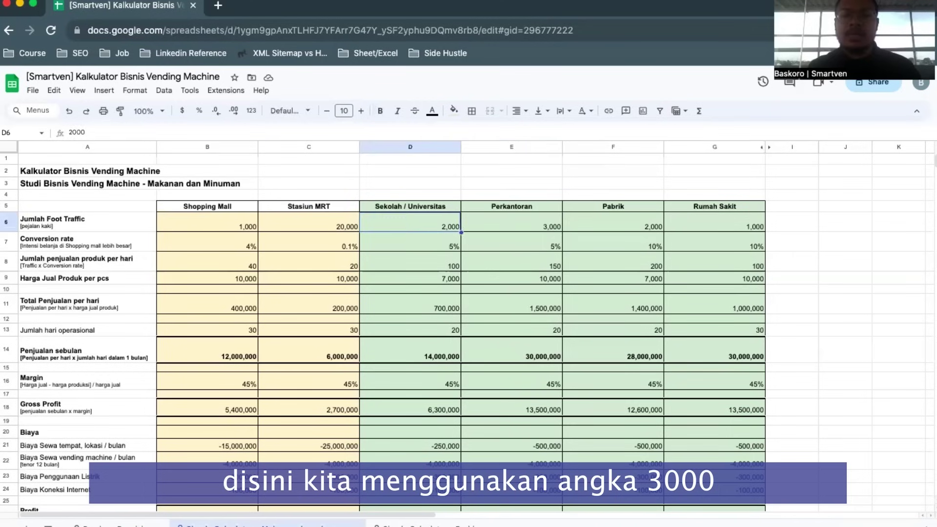
# - Examine the Conversion rate row from its label across to the Perkantoran value
pyautogui.press('Down')
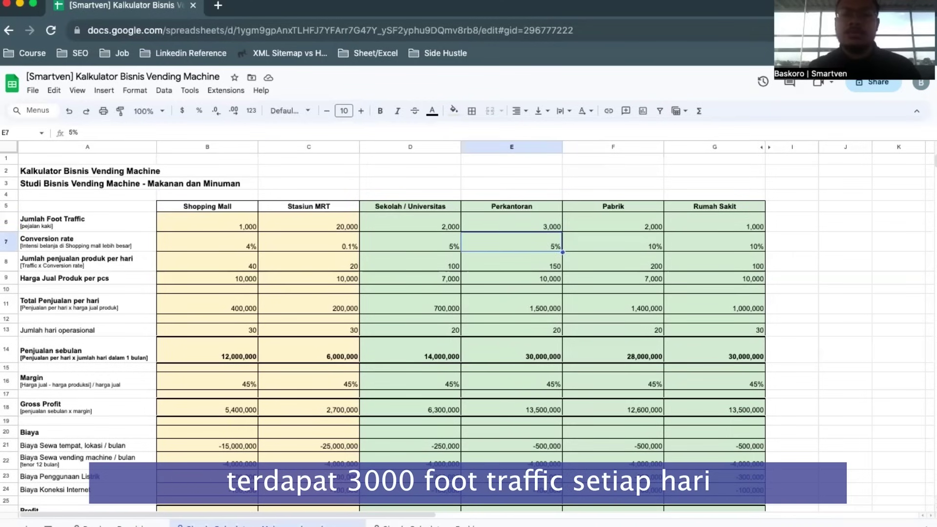
pyautogui.press('Left')
pyautogui.press('Left')
pyautogui.press('Left')
pyautogui.press('Left')
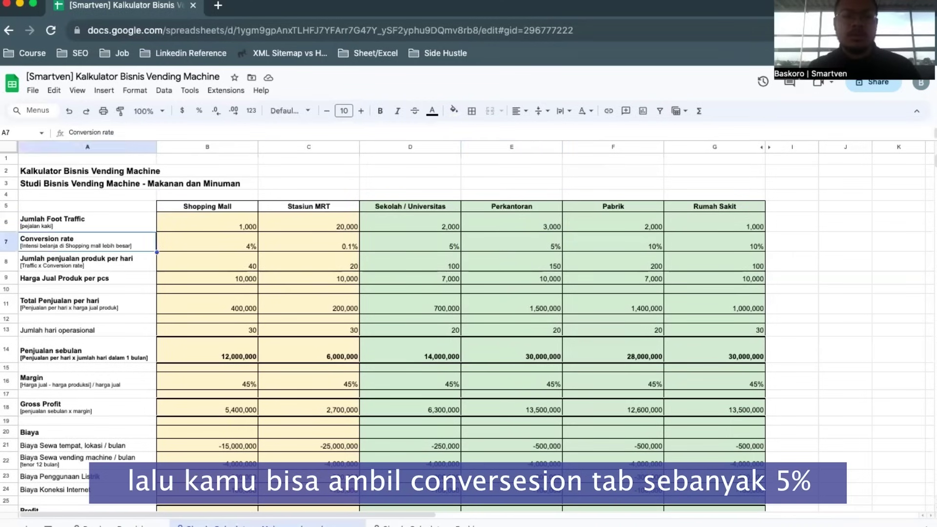
pyautogui.press('Right')
pyautogui.press('Right')
pyautogui.press('Right')
pyautogui.press('Right')
pyautogui.press('Right')
pyautogui.press('Left')
pyautogui.press('Left')
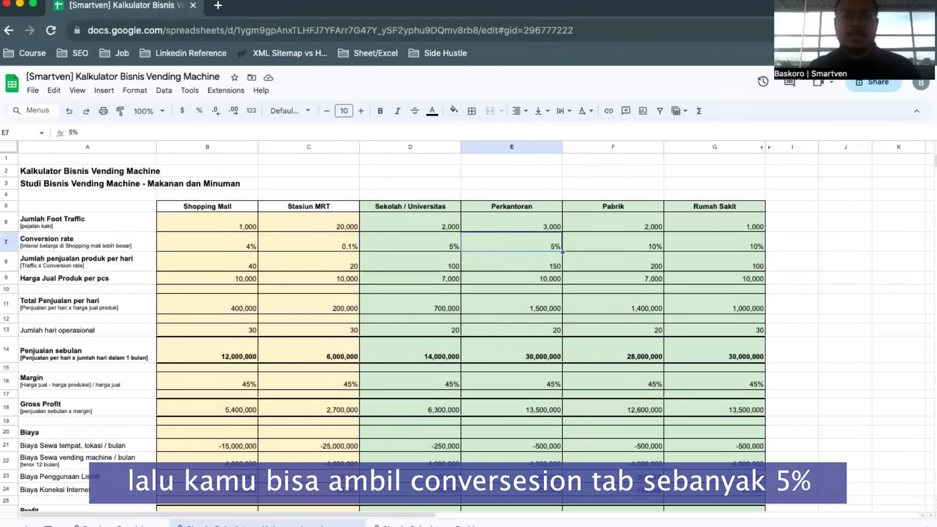
pyautogui.press('Right')
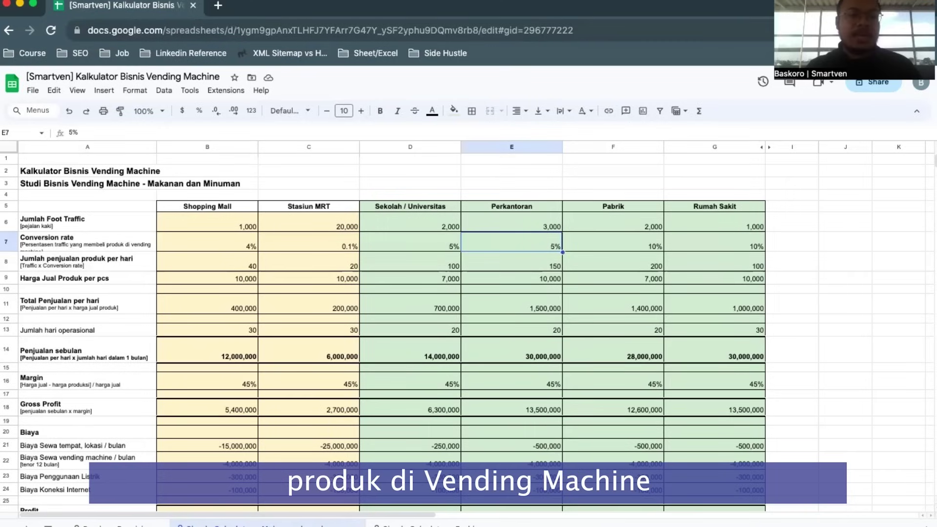
# - Examine the Jumlah penjualan produk per hari row and its formula for Perkantoran
pyautogui.press('Down')
pyautogui.press('Left')
pyautogui.press('Left')
pyautogui.press('Right')
pyautogui.press('Right')
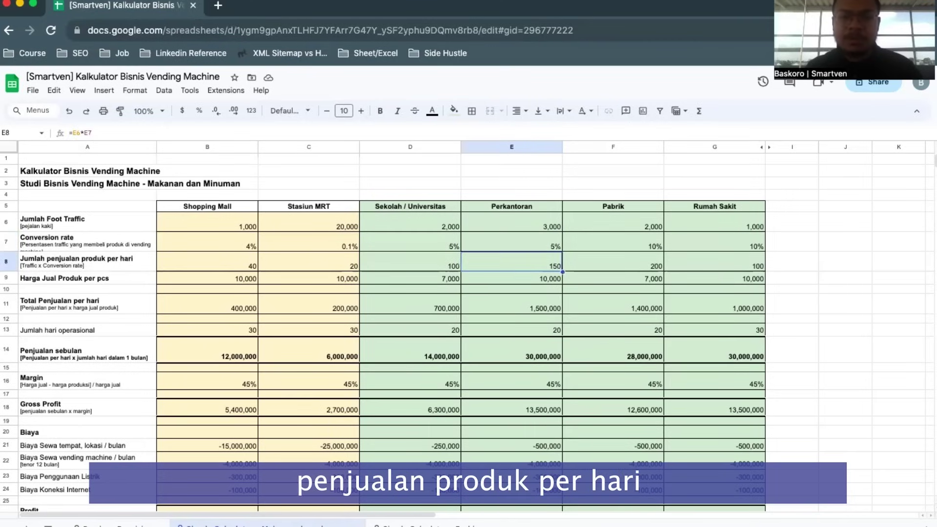
pyautogui.press('Left')
pyautogui.press('Left')
pyautogui.press('Left')
pyautogui.press('Left')
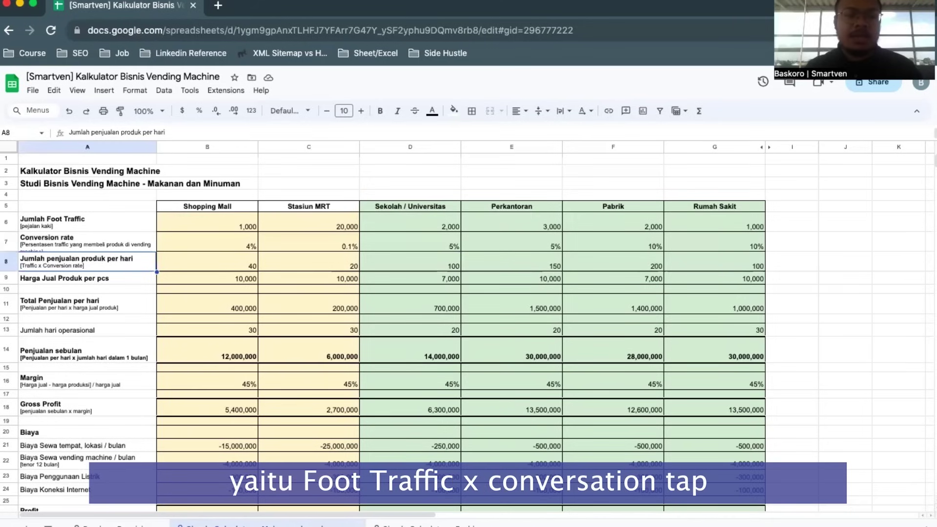
pyautogui.press('Right')
pyautogui.press('Right')
pyautogui.press('Right')
pyautogui.press('Right')
pyautogui.press('Right')
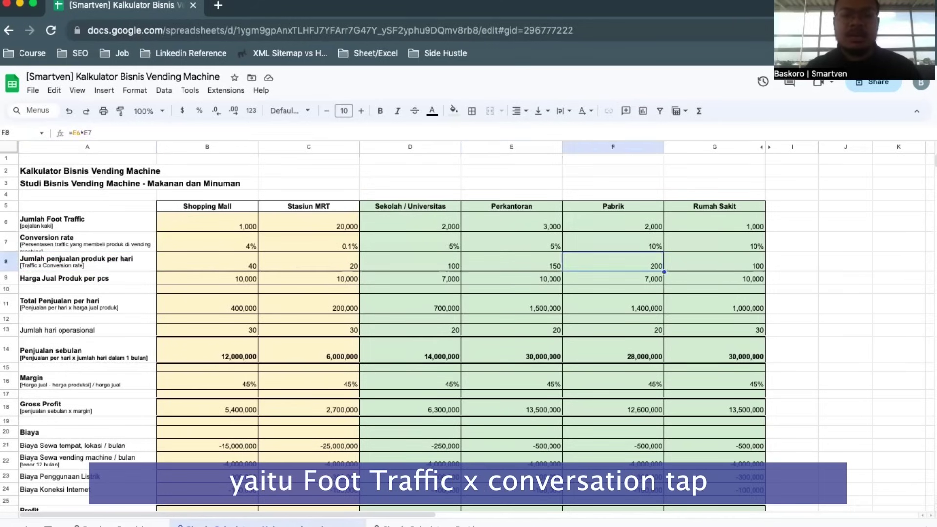
# - Trace the Perkantoran daily product sales formula back to its foot traffic and conversion rate cells
pyautogui.press('Left')
pyautogui.press('Up')
pyautogui.press('Up')
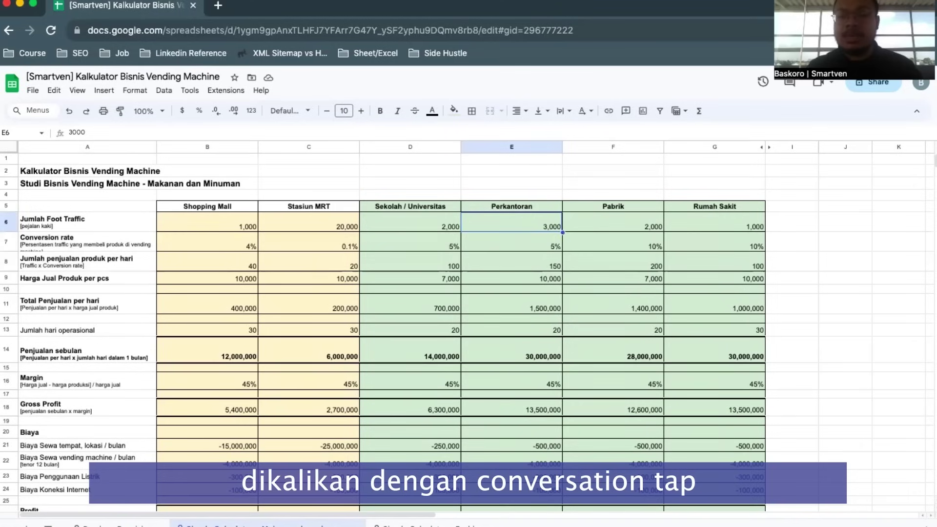
pyautogui.press('Down')
pyautogui.press('Down')
# - Inspect the Perkantoran Harga Jual Produk per pcs against the Total Penjualan per hari formula that uses it
pyautogui.press('Down')
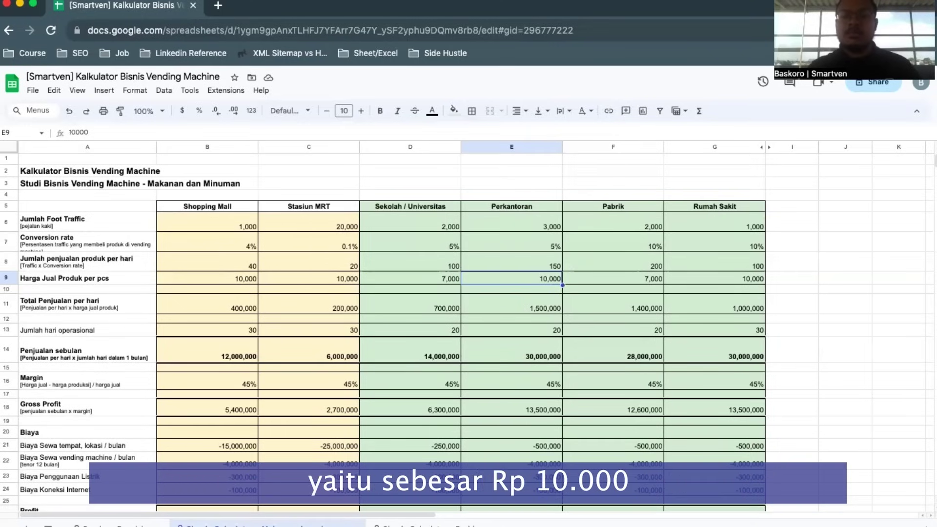
pyautogui.press('Down')
pyautogui.press('Down')
pyautogui.press('Down')
pyautogui.press('Up')
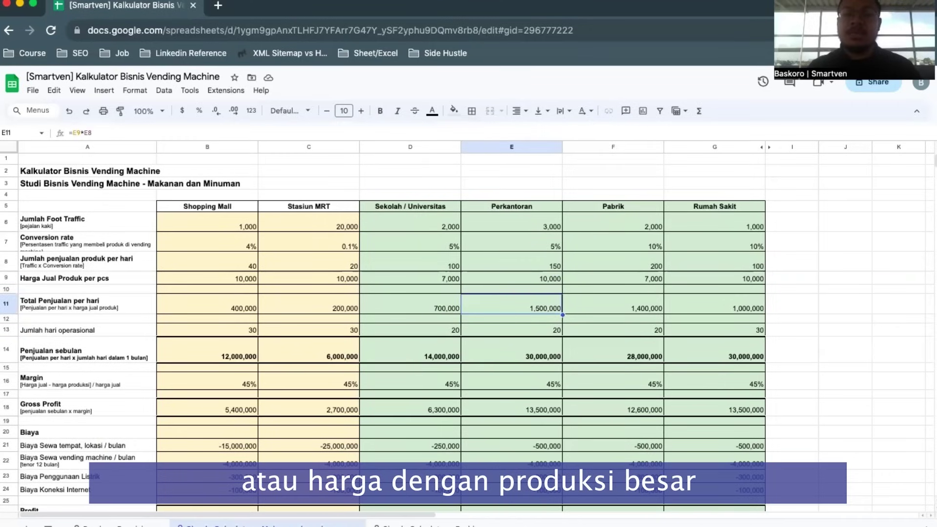
pyautogui.press('Up')
pyautogui.press('Up')
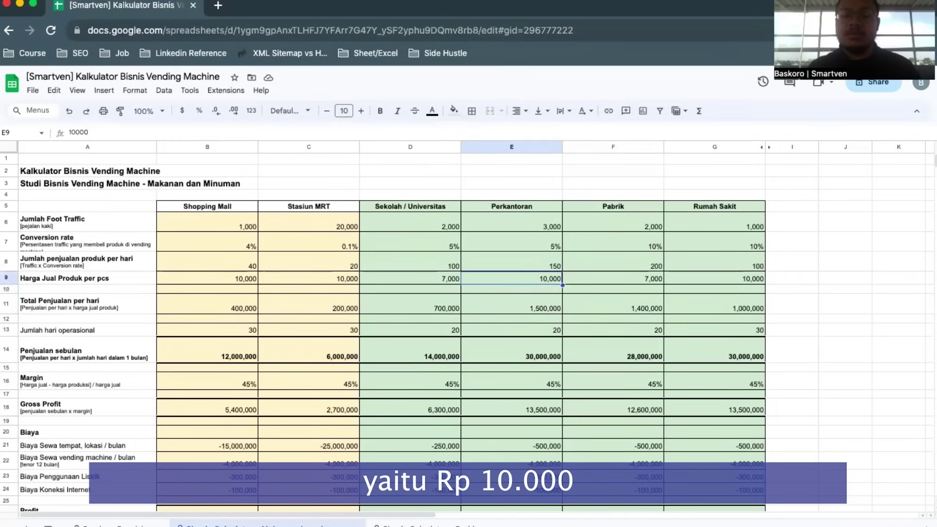
# - Check the Total Penjualan per hari formula for Perkantoran, comparing it with the Stasiun MRT column
pyautogui.press('Down')
pyautogui.press('Down')
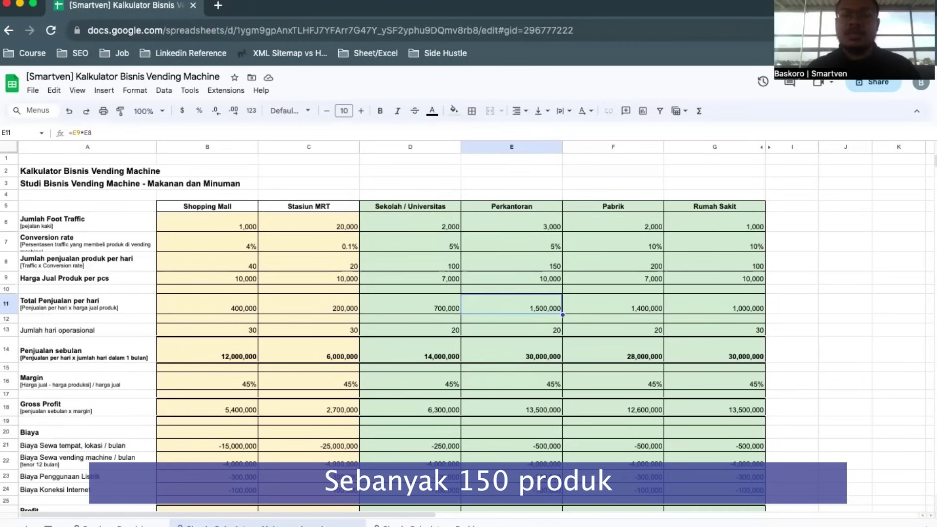
pyautogui.click(308, 304)
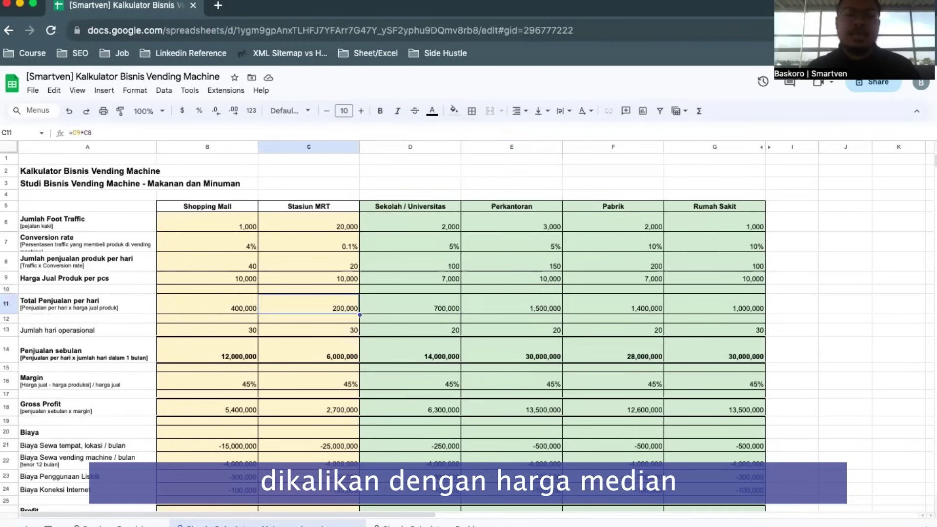
pyautogui.press('Right')
pyautogui.press('Right')
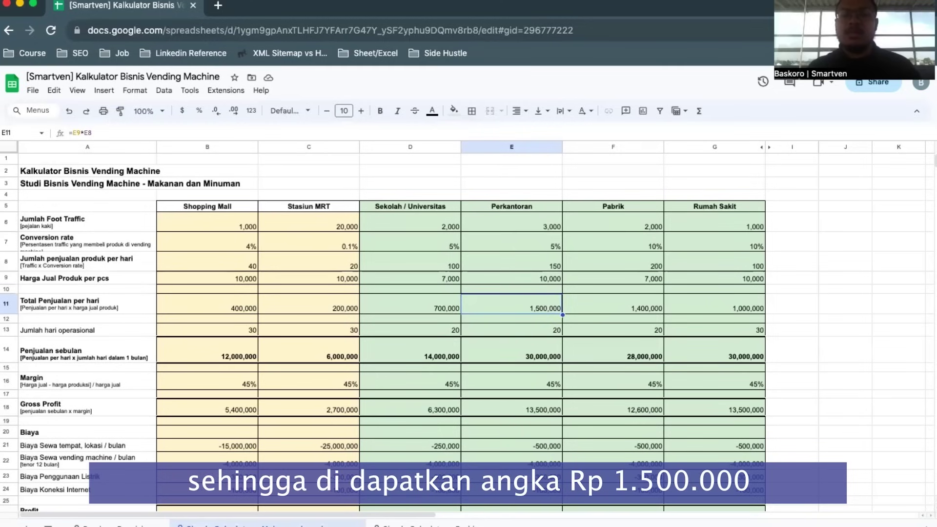
# - Compare Jumlah hari operasional for Perkantoran with Stasiun MRT, Sekolah / Universitas, Rumah Sakit and Pabrik
pyautogui.click(511, 329)
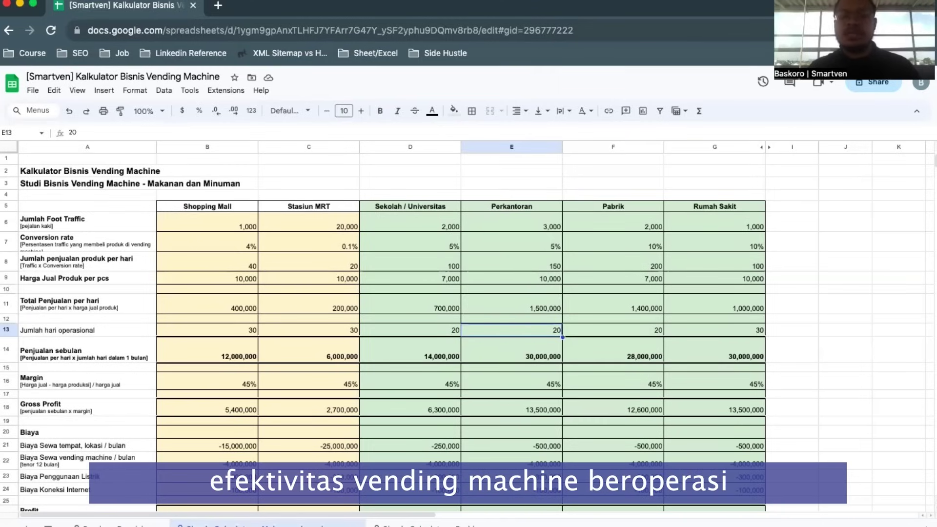
pyautogui.click(309, 330)
pyautogui.click(410, 330)
pyautogui.click(714, 329)
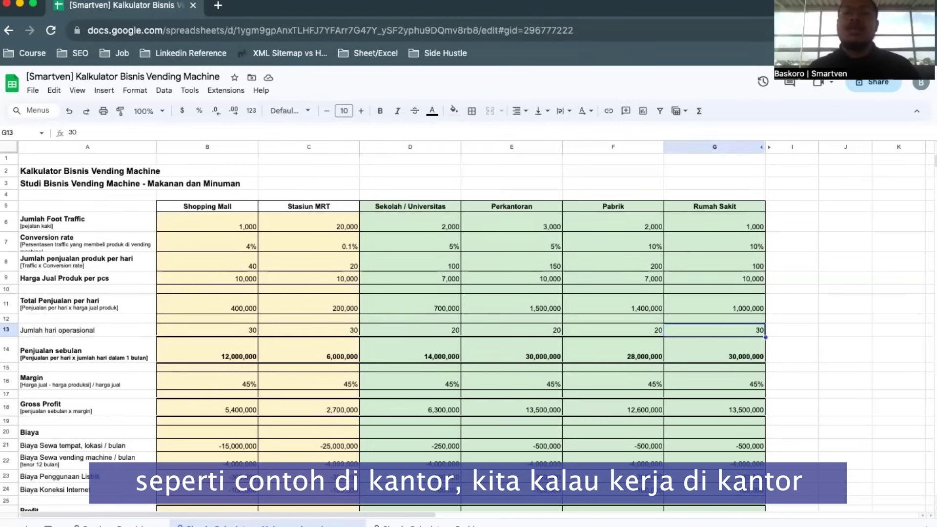
pyautogui.click(613, 330)
pyautogui.click(512, 330)
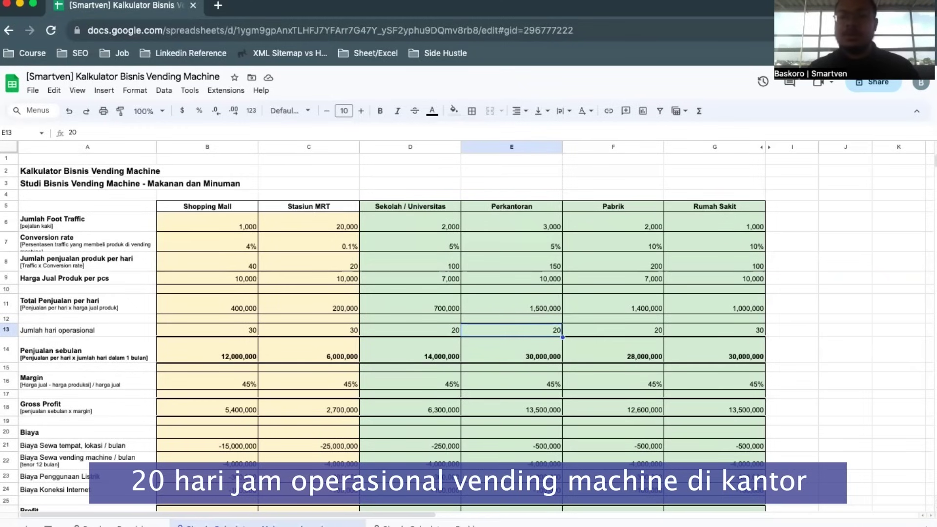
# - Examine the Penjualan sebulan row from the Perkantoran formula to its label and back
pyautogui.click(512, 349)
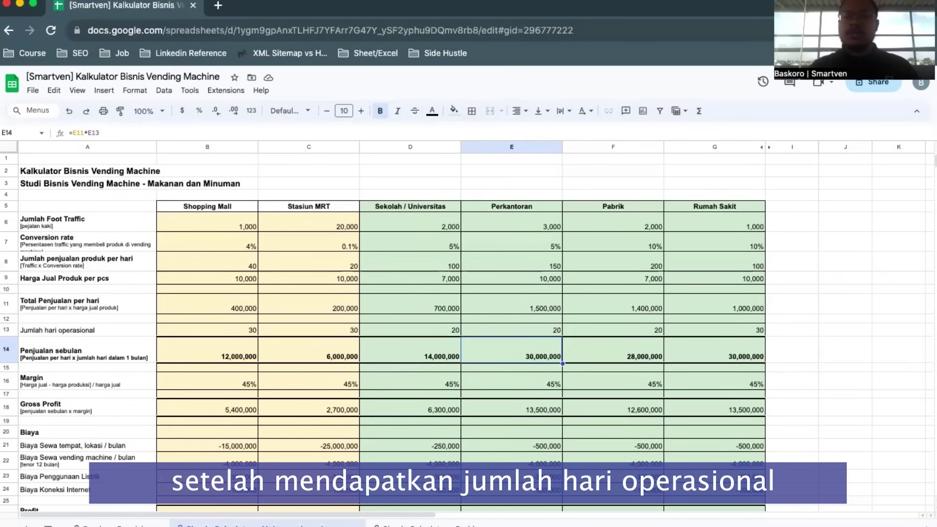
pyautogui.press('Left')
pyautogui.press('Left')
pyautogui.press('Left')
pyautogui.press('Left')
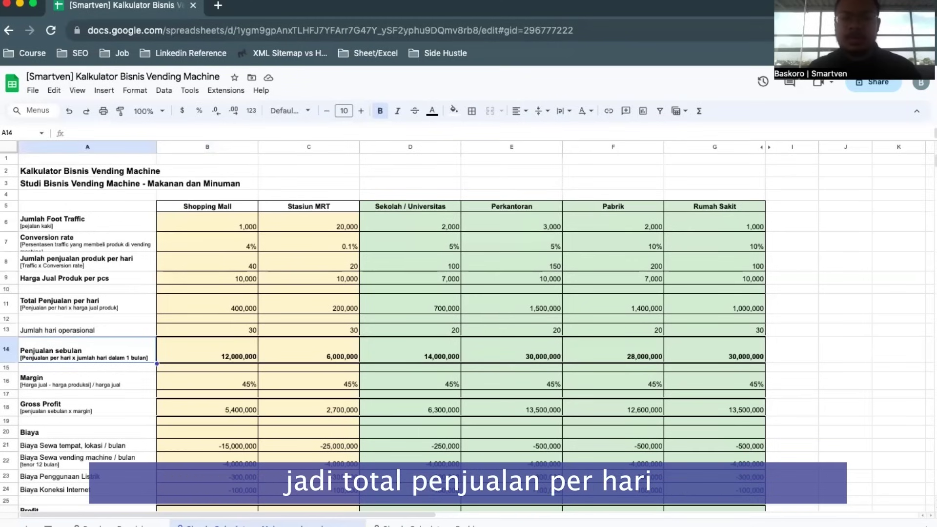
pyautogui.press('Right')
pyautogui.press('Right')
pyautogui.press('Right')
pyautogui.press('Right')
# - Trace Perkantoran's Penjualan sebulan from Total Penjualan per hari and Jumlah hari operasional
pyautogui.press('Up')
pyautogui.press('Up')
pyautogui.press('Up')
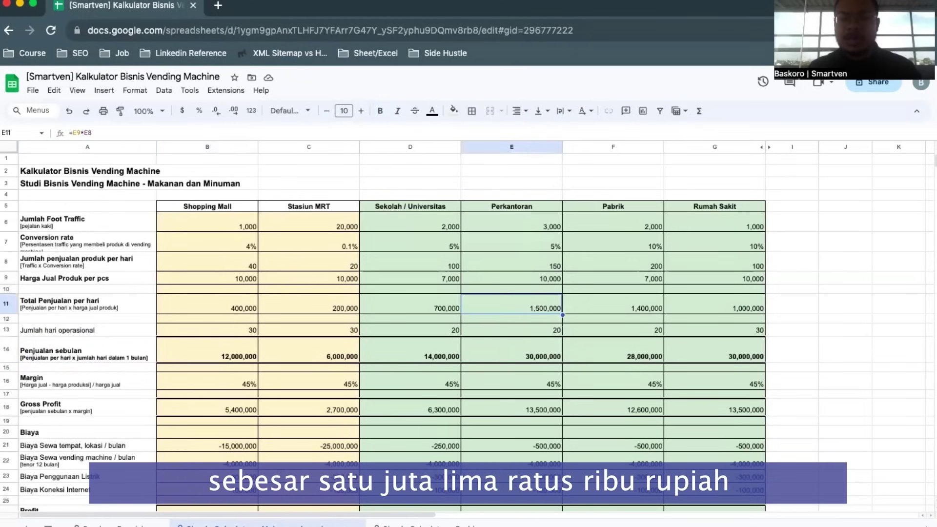
pyautogui.press('Down')
pyautogui.press('Down')
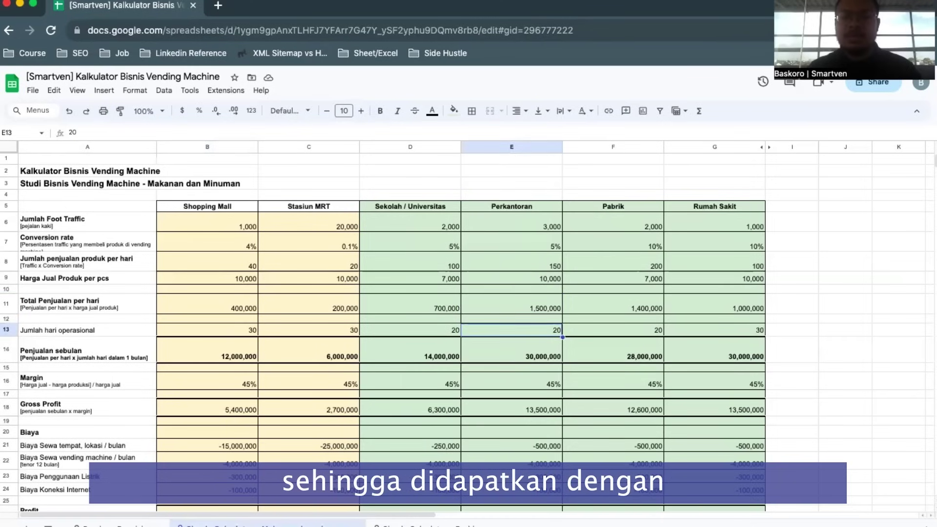
pyautogui.press('Down')
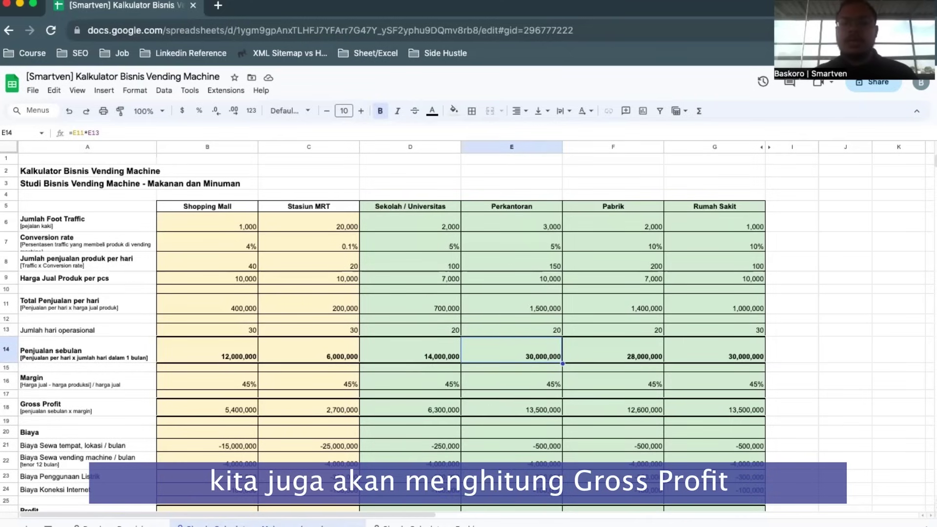
# - Inspect the Gross Profit formula for Perkantoran and the Margin value it uses
pyautogui.press('Down')
pyautogui.press('Down')
pyautogui.press('Down')
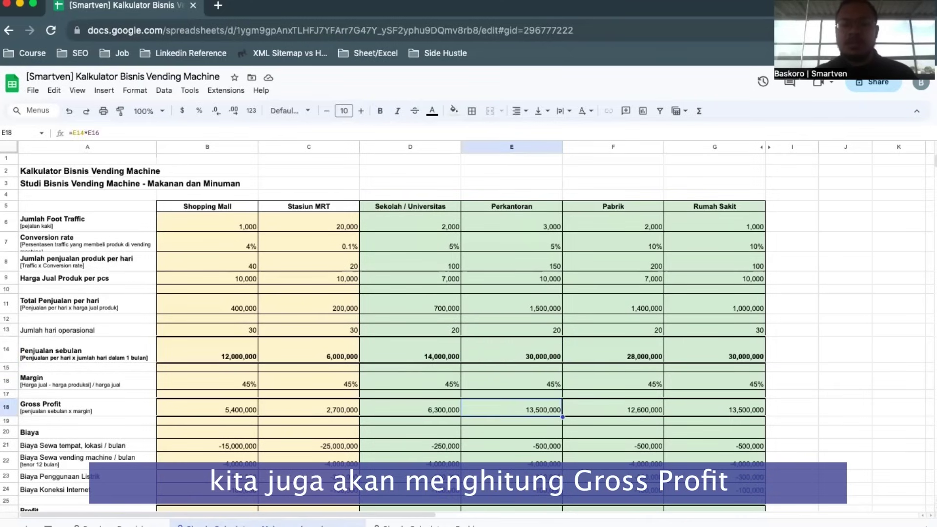
pyautogui.press('Up')
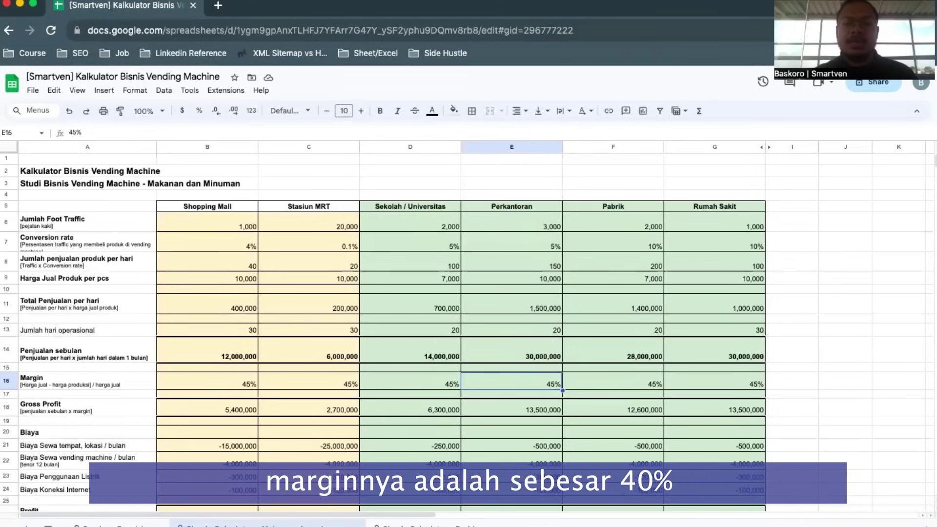
# - Check how Perkantoran's Gross Profit is calculated from Penjualan sebulan and Margin
pyautogui.press('Down')
pyautogui.press('Down')
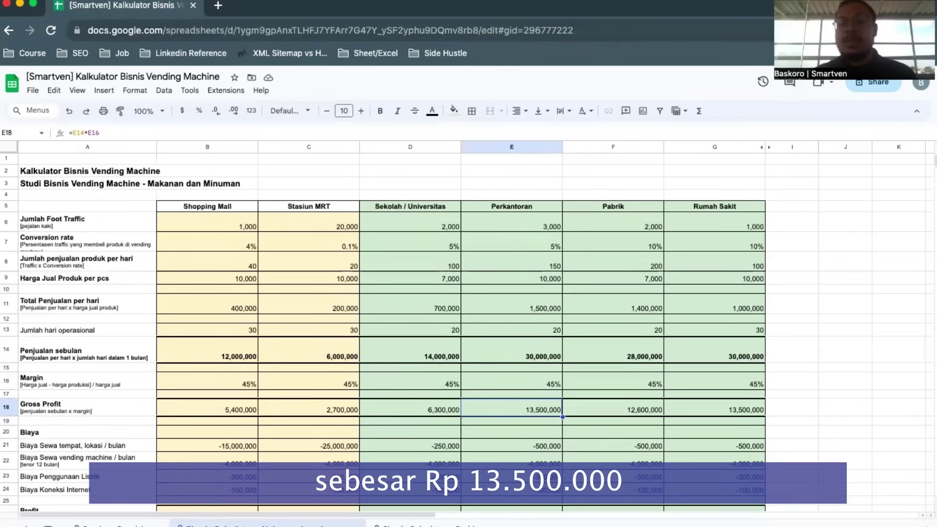
pyautogui.scroll(-1, 468, 331)
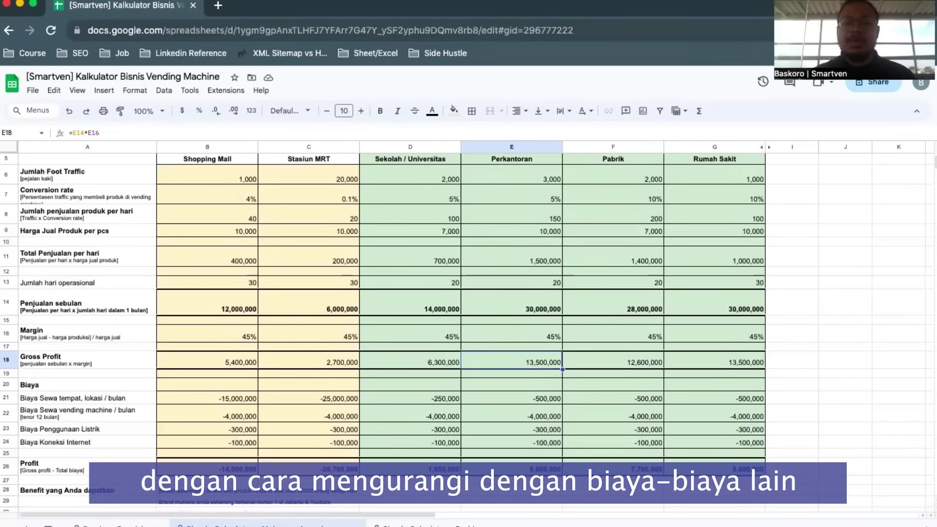
# - Highlight the four Biaya labels from Biaya Sewa tempat, lokasi / bulan through Biaya Koneksi Internet
pyautogui.click(511, 373)
pyautogui.press('Down')
pyautogui.press('Down')
pyautogui.press('Left')
pyautogui.press('Left')
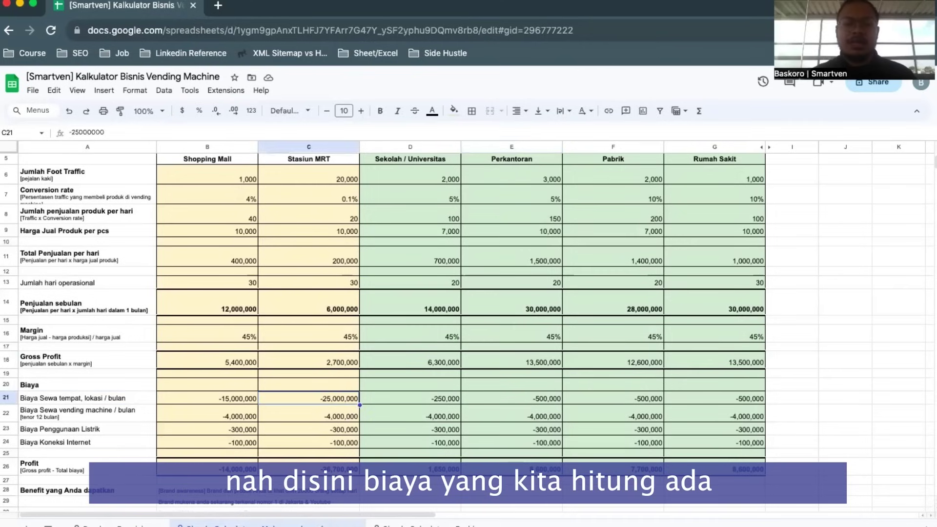
pyautogui.press('Left')
pyautogui.press('Left')
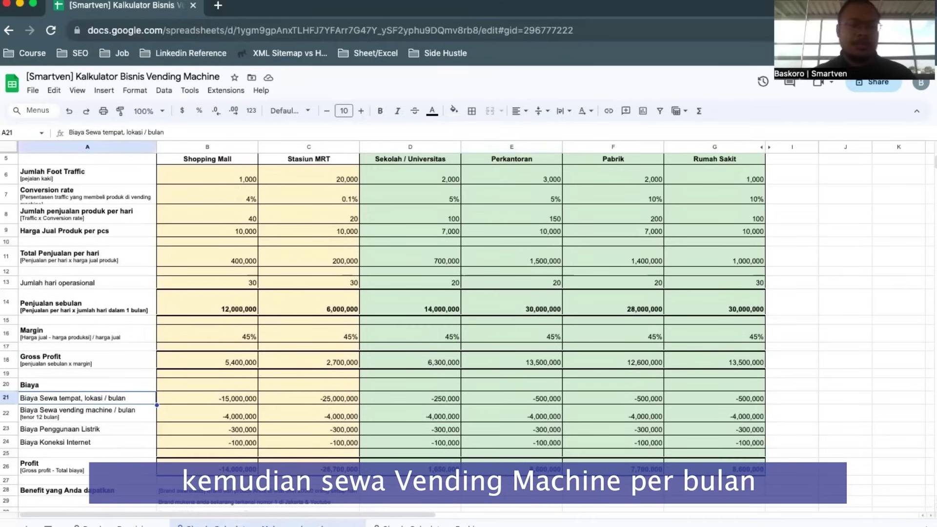
pyautogui.hotkey('shift', 'Down')
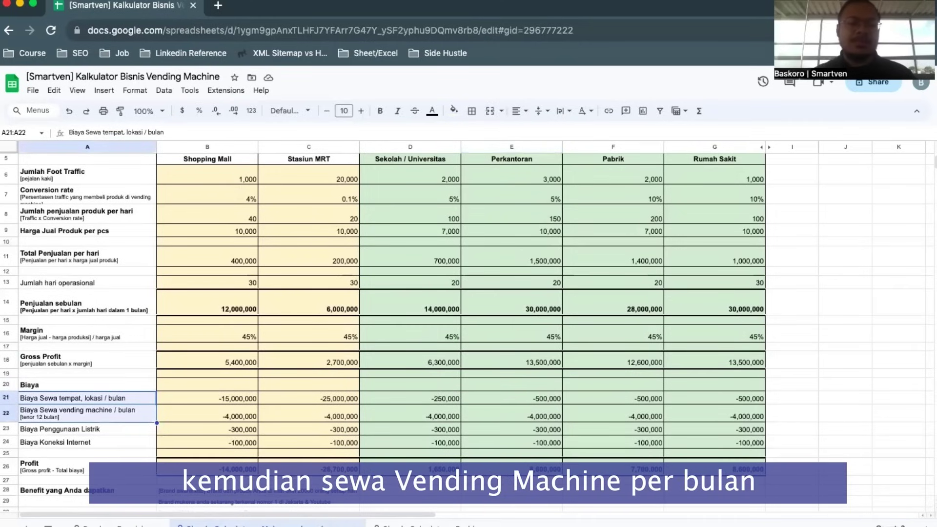
pyautogui.hotkey('shift', 'Down')
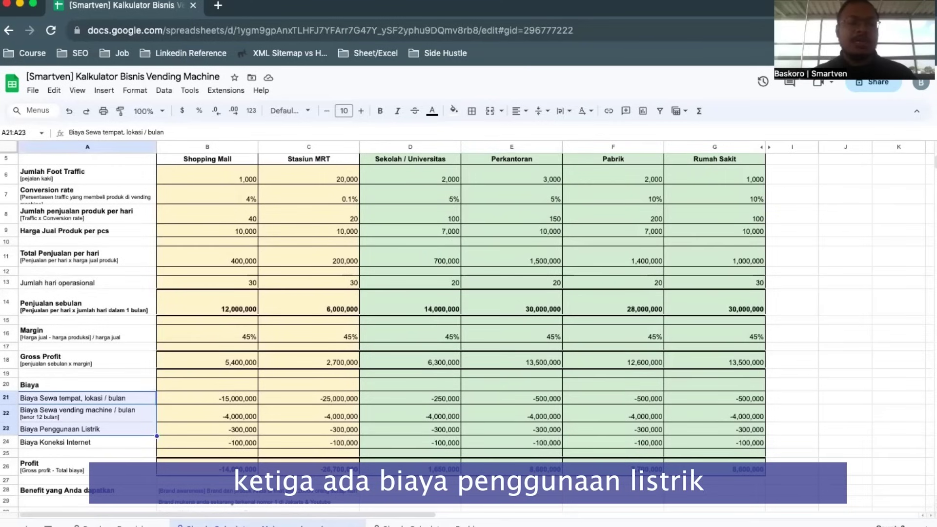
pyautogui.hotkey('shift', 'Down')
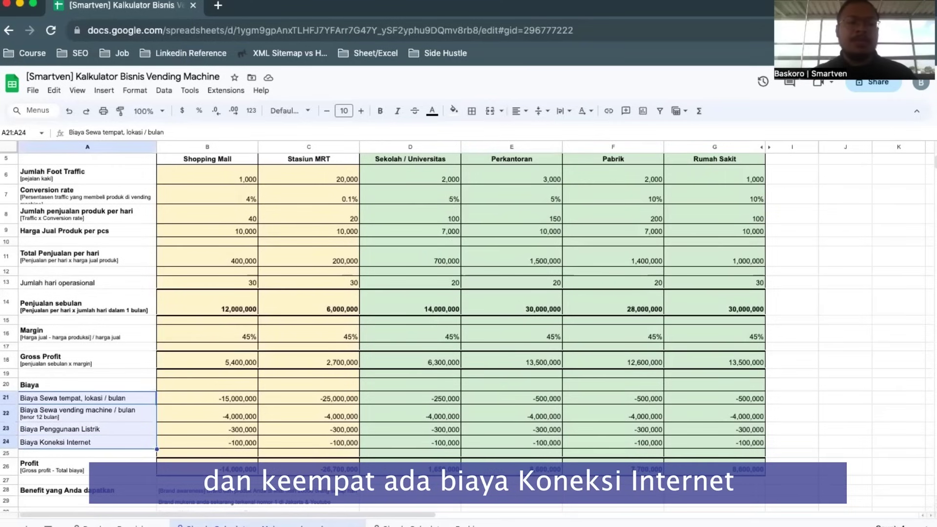
# - Inspect Perkantoran's location rent, vending machine rent, electricity and internet costs one by one
pyautogui.click(612, 398)
pyautogui.click(511, 398)
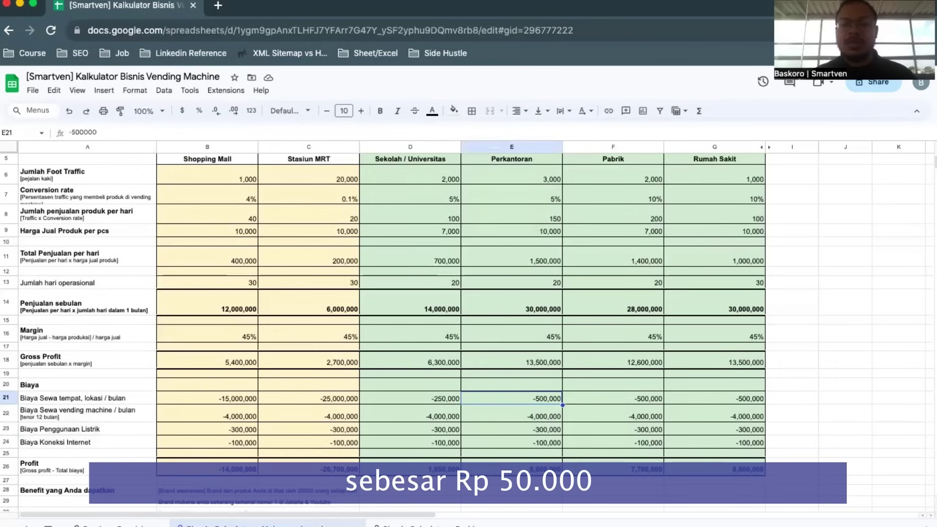
pyautogui.click(511, 413)
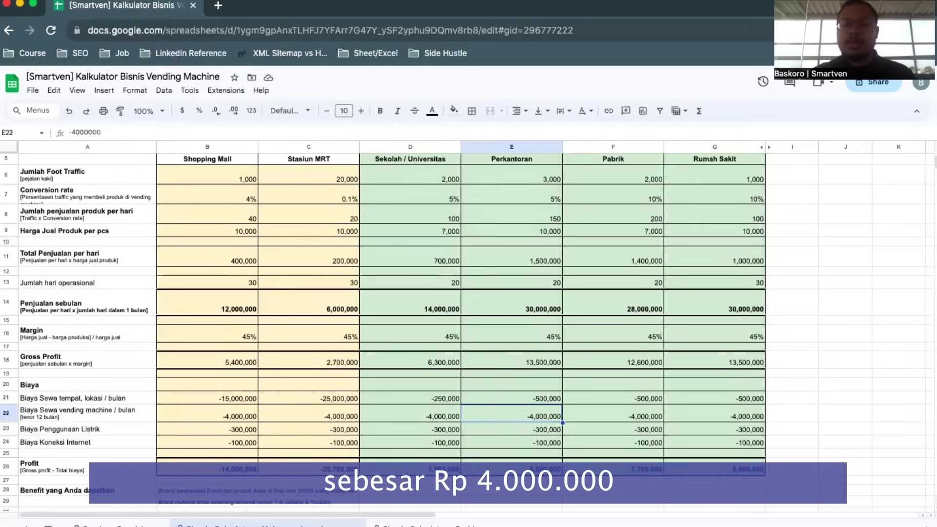
pyautogui.click(511, 429)
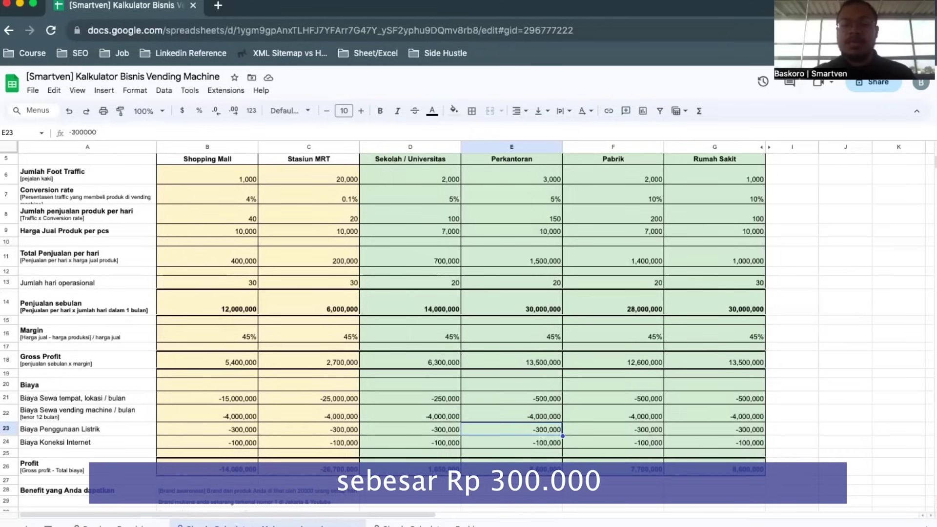
pyautogui.click(510, 443)
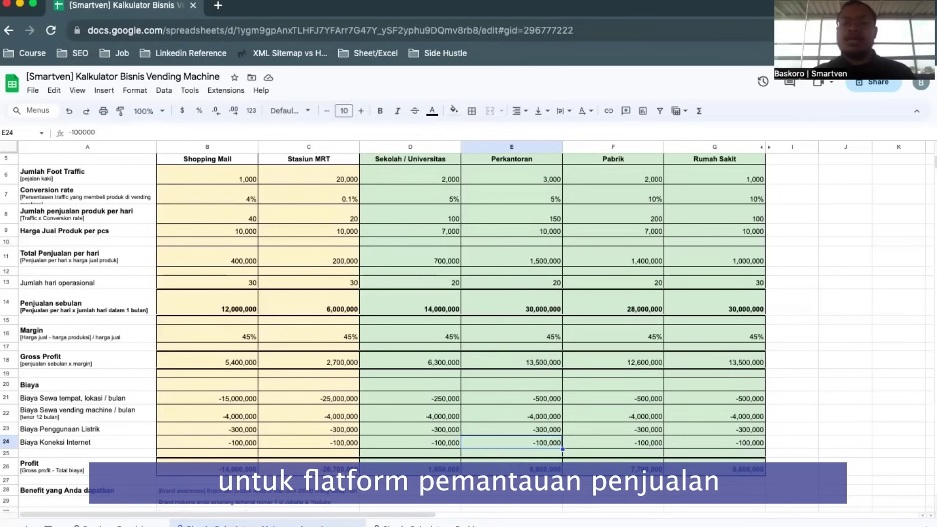
# - Highlight Perkantoran's cost values in E21:E24 as the amounts deducted from Gross Profit
pyautogui.press('Up')
pyautogui.press('Up')
pyautogui.press('Up')
pyautogui.press('Up')
pyautogui.press('Up')
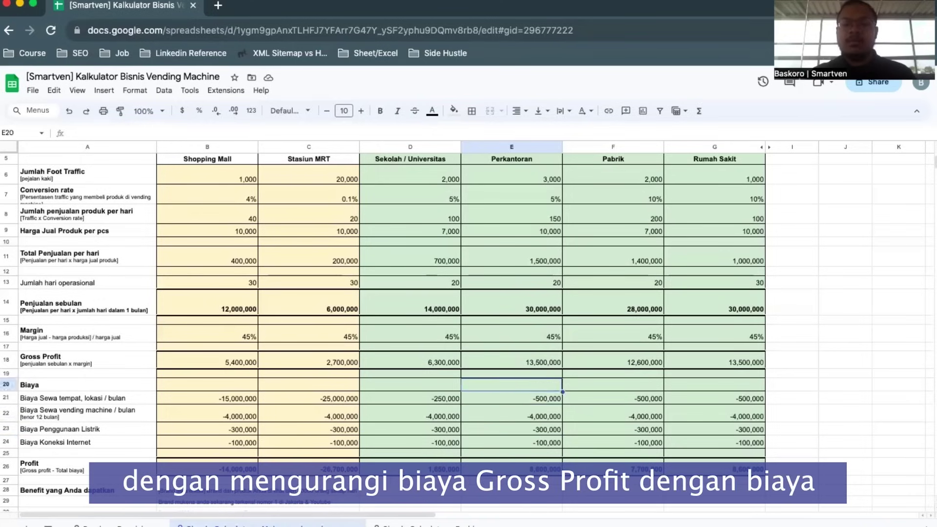
pyautogui.press('Up')
pyautogui.press('Down')
pyautogui.press('Down')
pyautogui.press('Down')
pyautogui.hotkey('shift', 'Down')
pyautogui.hotkey('shift', 'Down')
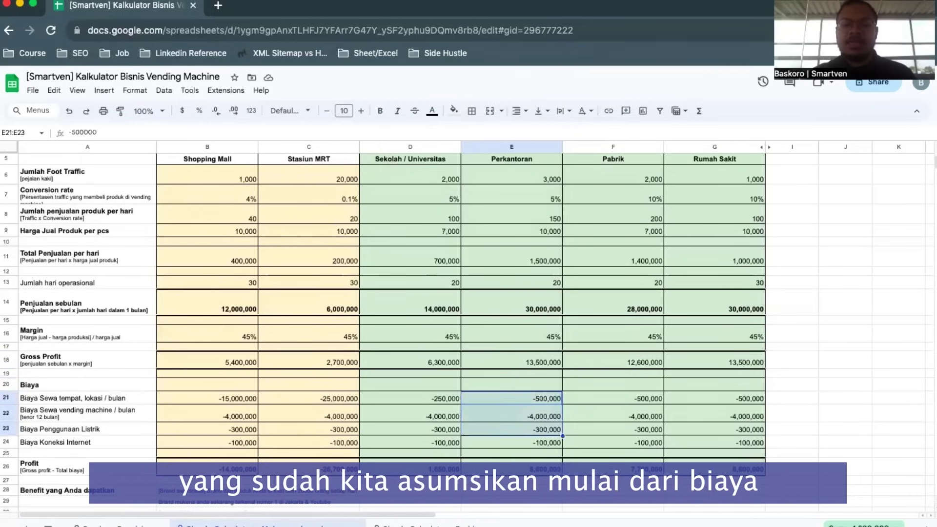
pyautogui.moveTo(511, 430); pyautogui.dragTo(511, 443)
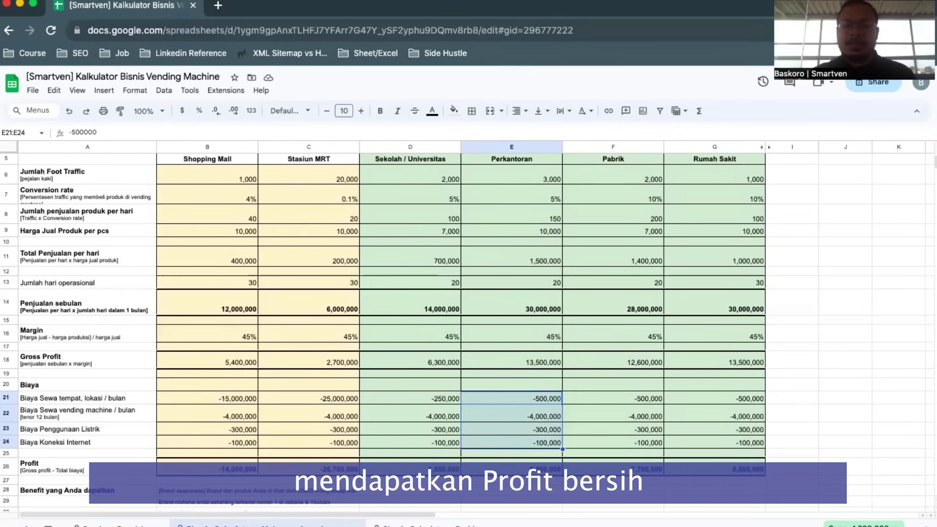
# - Move from Perkantoran's cost values to its Profit cell and examine it
pyautogui.press('Down')
pyautogui.press('Down')
pyautogui.press('Down')
pyautogui.press('Down')
pyautogui.press('Down')
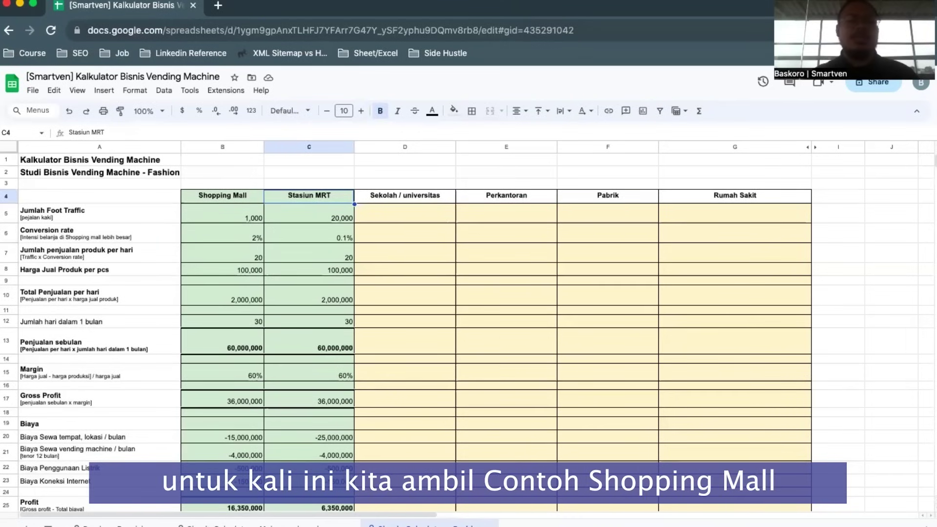
# - On the Fashion study, trace Shopping Mall's Jumlah penjualan produk per hari from Jumlah Foot Traffic and Conversion rate
pyautogui.click(260, 199)
pyautogui.click(222, 213)
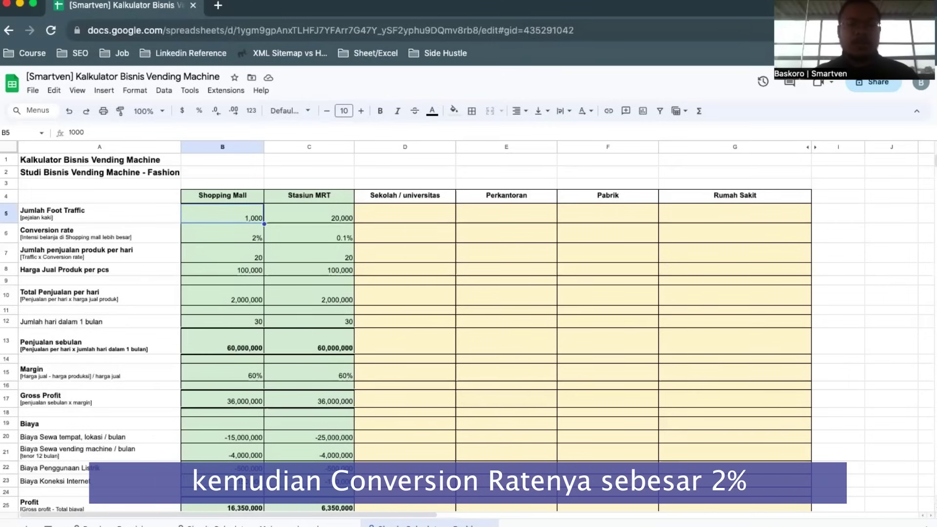
pyautogui.press('Down')
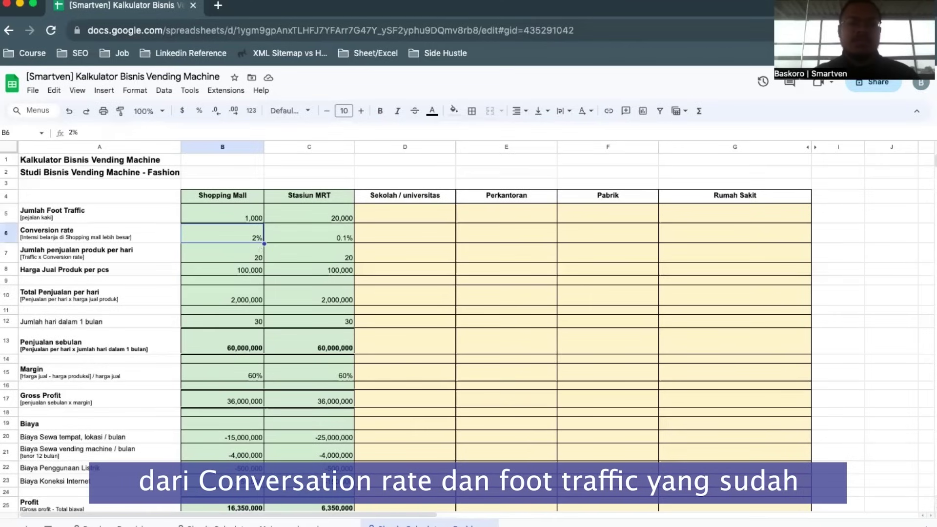
pyautogui.click(259, 220)
pyautogui.click(222, 233)
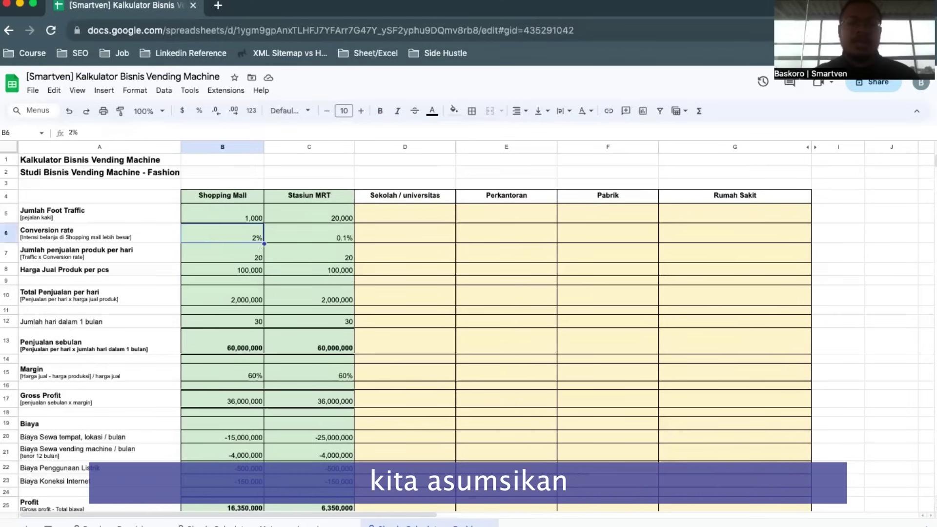
pyautogui.click(222, 253)
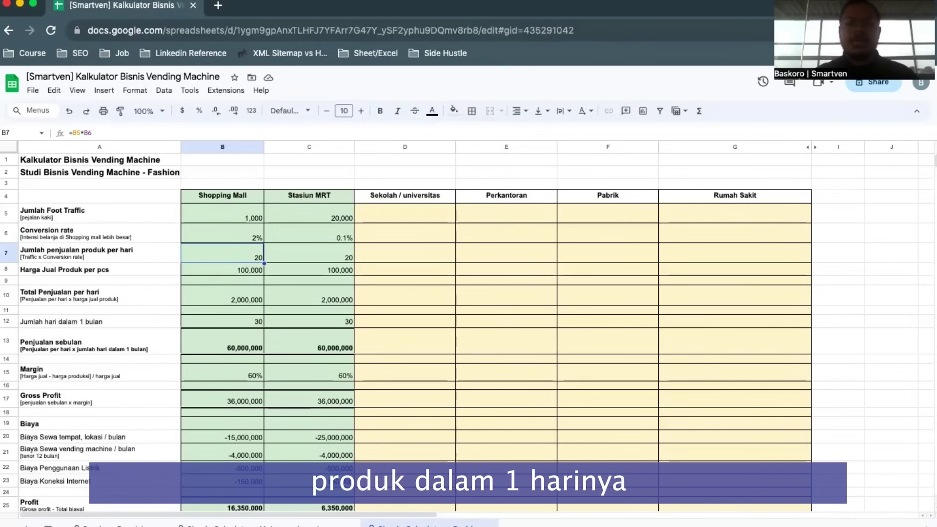
# - Examine Shopping Mall's Harga Jual Produk per pcs and the Total Penjualan per hari formula with its label
pyautogui.click(222, 270)
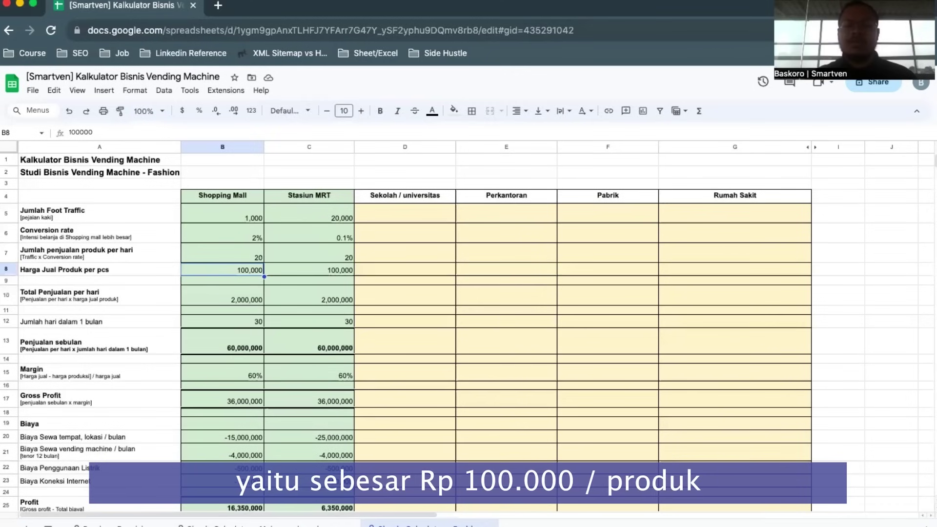
pyautogui.click(222, 280)
pyautogui.click(222, 310)
pyautogui.click(222, 295)
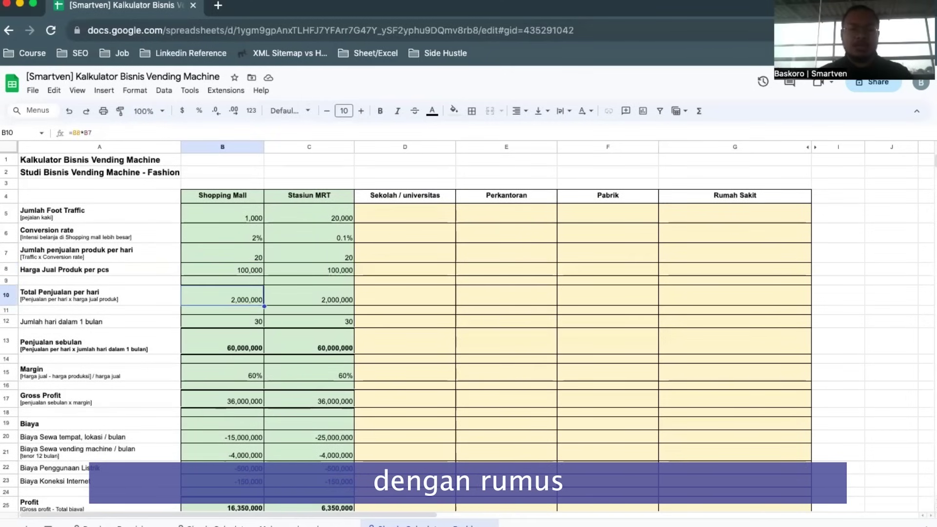
pyautogui.click(99, 295)
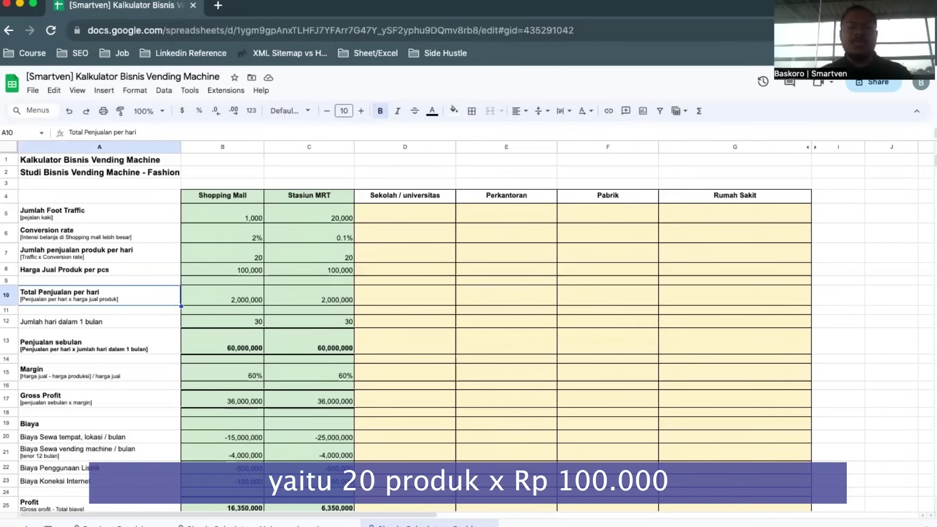
pyautogui.click(222, 294)
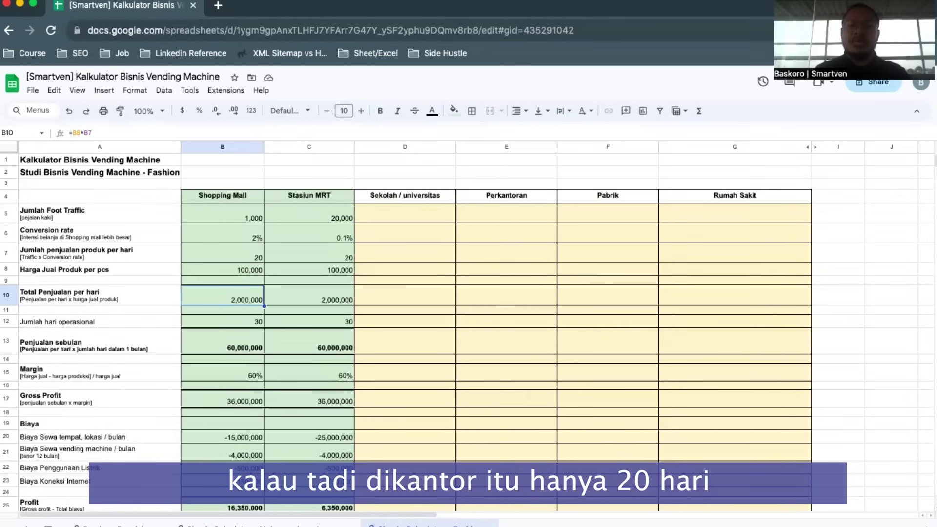
# - Examine Shopping Mall's Jumlah hari operasional and the Penjualan sebulan formula that uses it
pyautogui.click(222, 321)
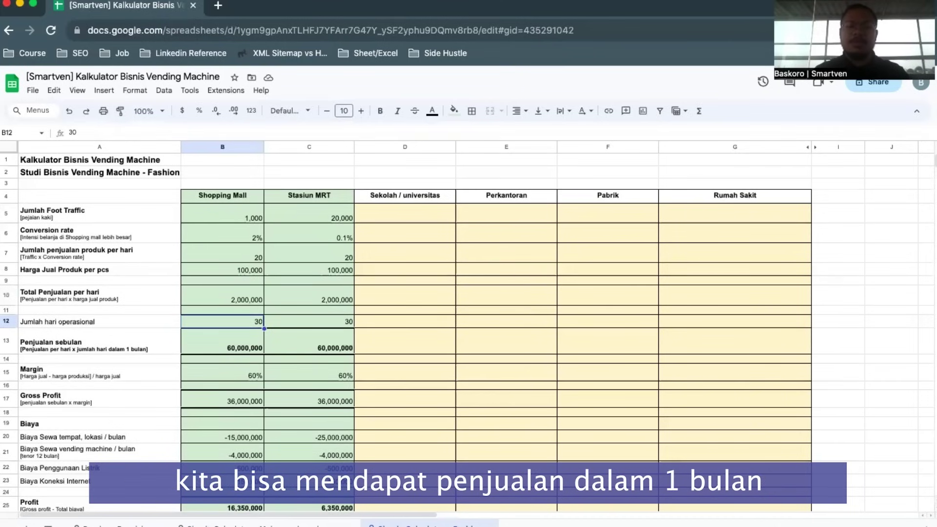
pyautogui.click(222, 341)
pyautogui.click(99, 341)
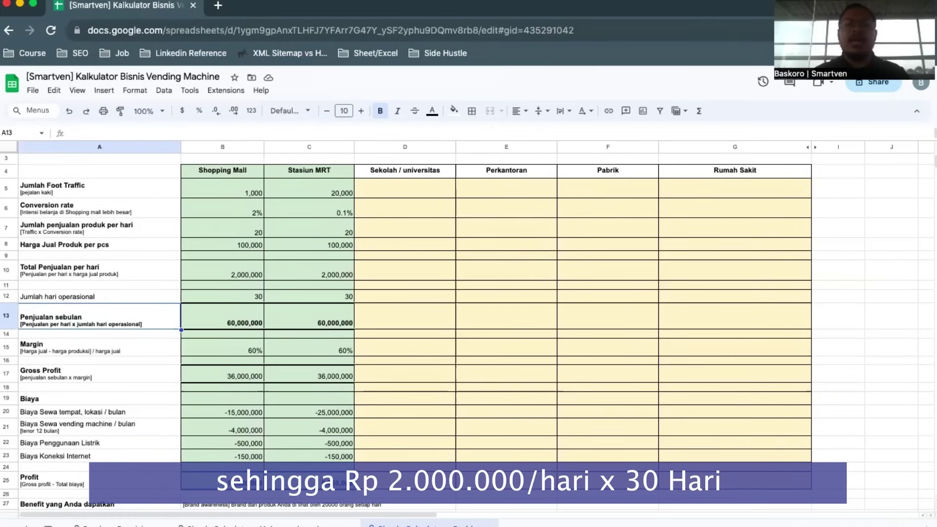
pyautogui.click(222, 316)
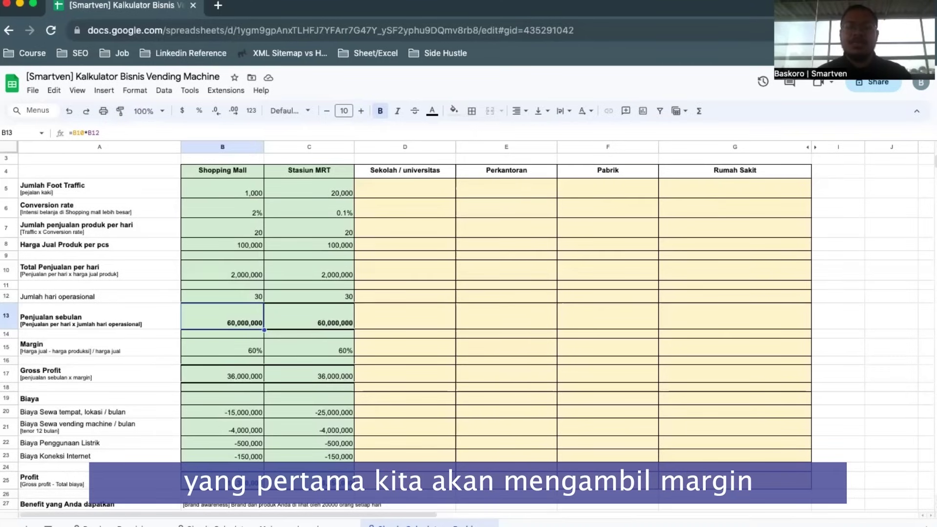
# - Inspect Shopping Mall's Margin and the Gross Profit formula based on it
pyautogui.press('Down')
pyautogui.press('Down')
pyautogui.press('Down')
pyautogui.press('Up')
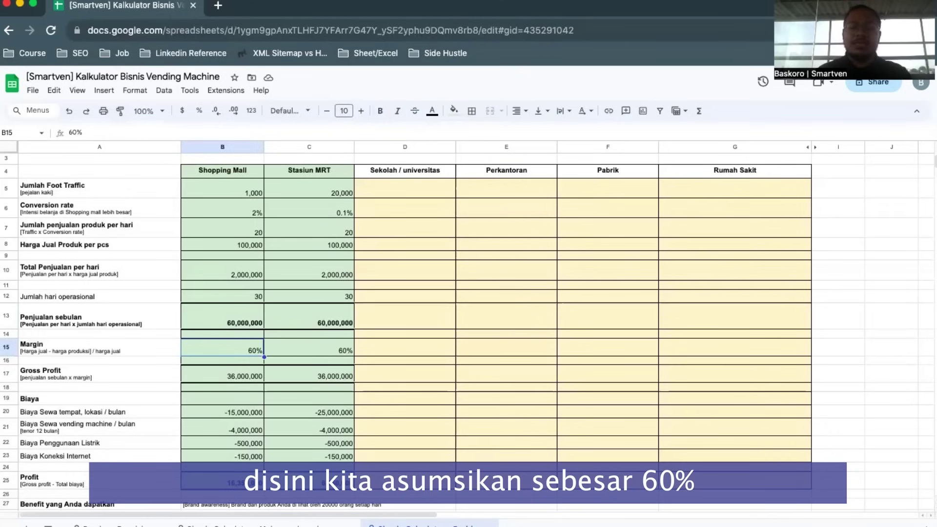
pyautogui.click(222, 360)
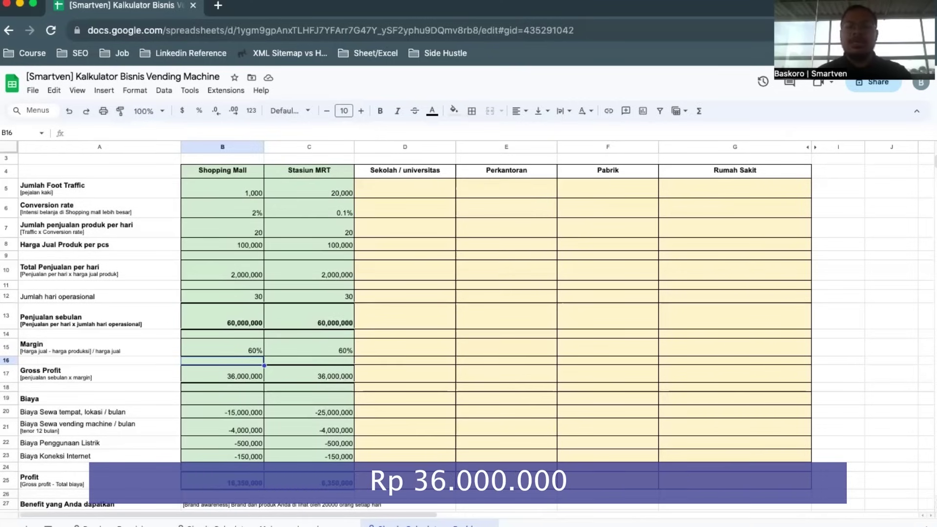
pyautogui.click(222, 374)
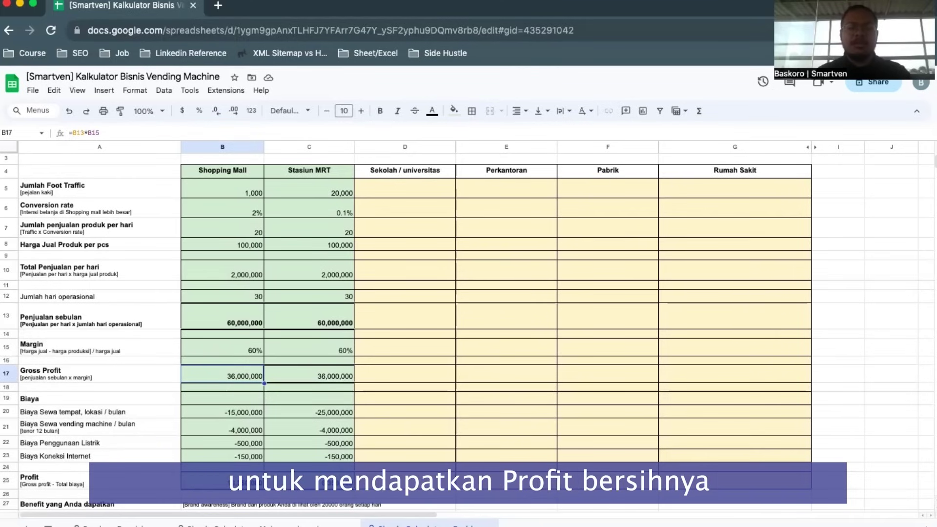
# - Highlight the Fashion study's Biaya labels, from location rent down to Biaya Koneksi Internet
pyautogui.click(222, 398)
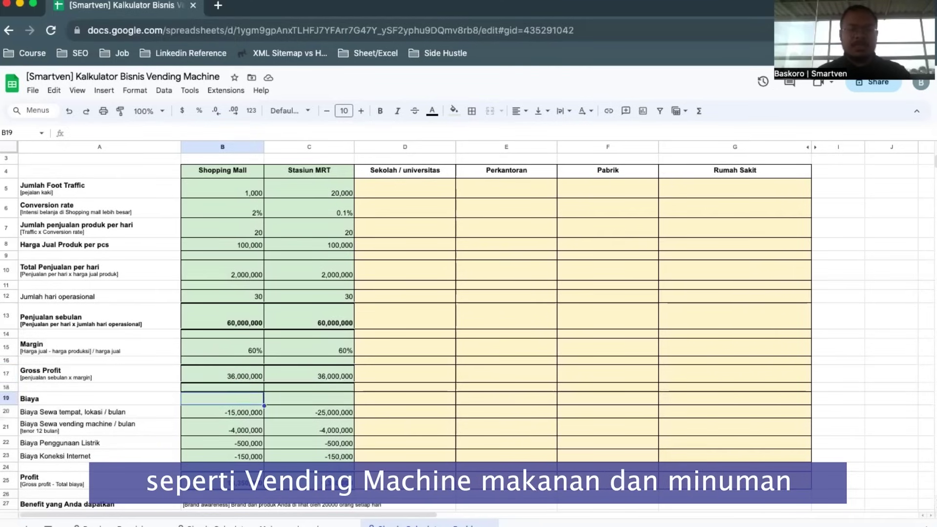
pyautogui.click(99, 398)
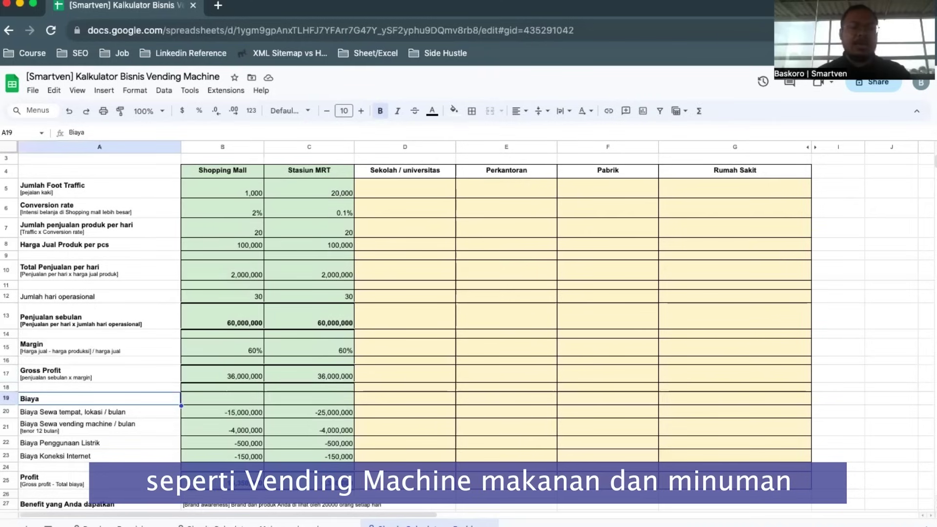
pyautogui.click(99, 412)
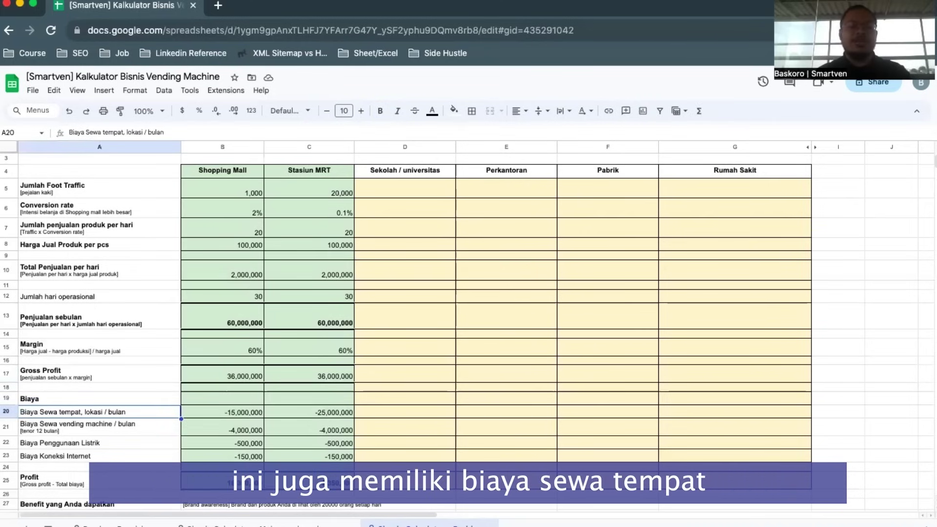
pyautogui.hotkey('shift', 'Down')
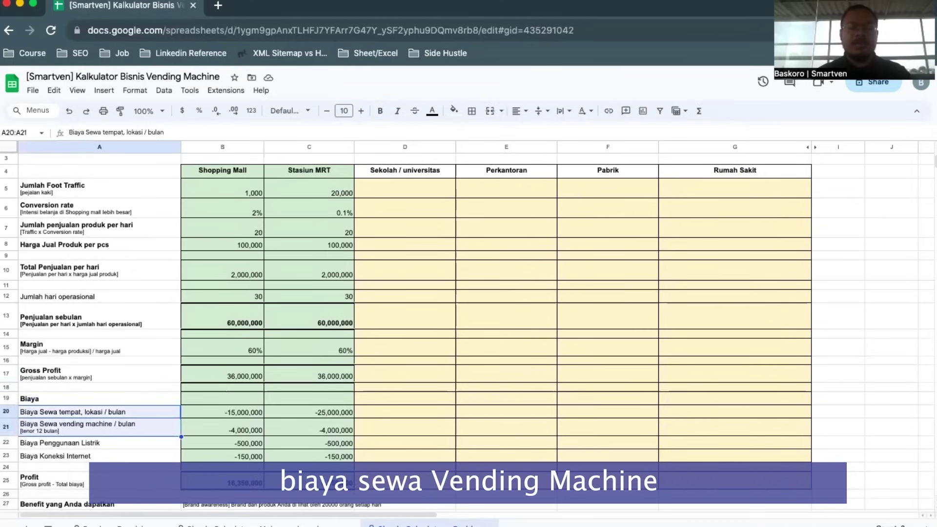
pyautogui.hotkey('shift', 'Down')
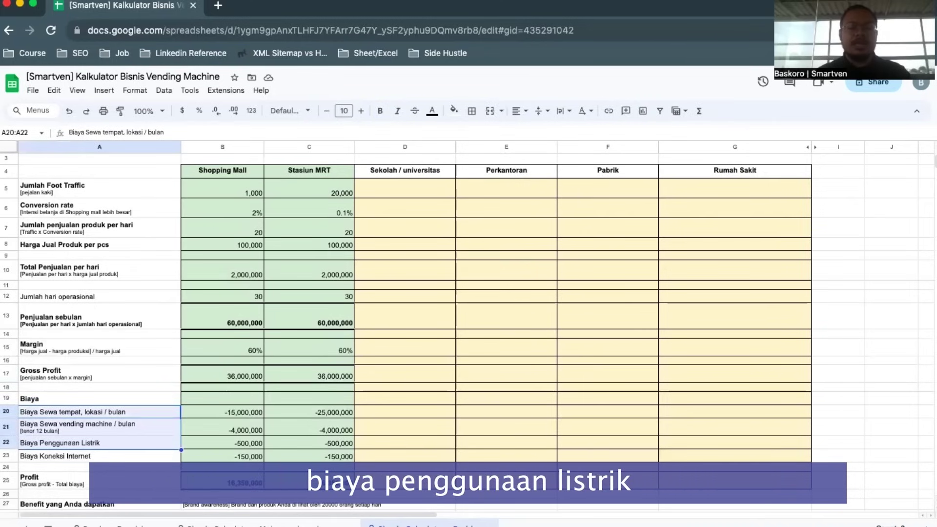
pyautogui.hotkey('shift', 'Down')
# - Inspect each of Shopping Mall's four monthly costs and the Profit formula that combines them with Gross Profit
pyautogui.press('Right')
pyautogui.press('Left')
pyautogui.press('Right')
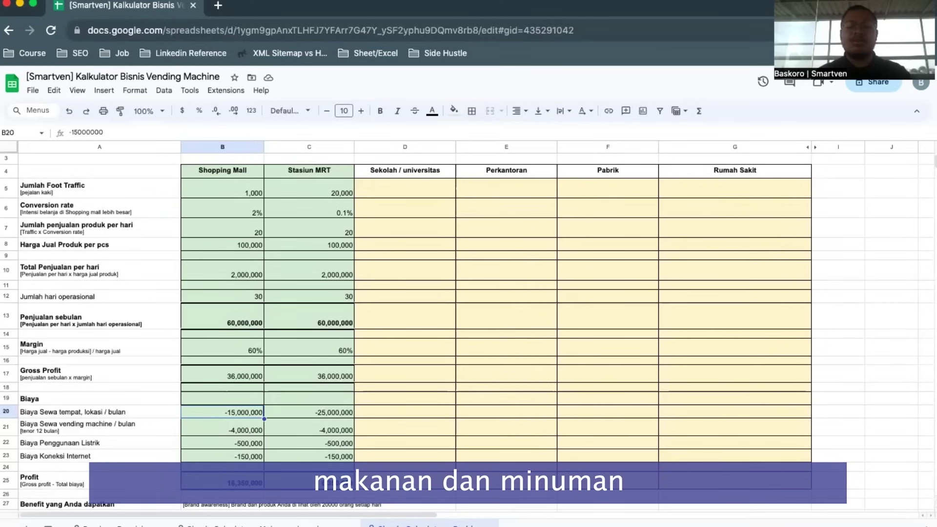
pyautogui.click(222, 427)
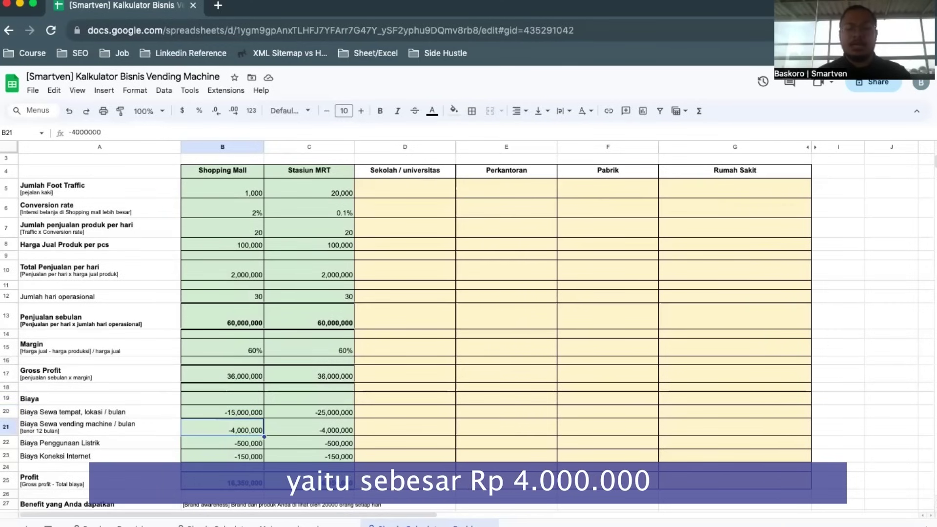
pyautogui.click(222, 442)
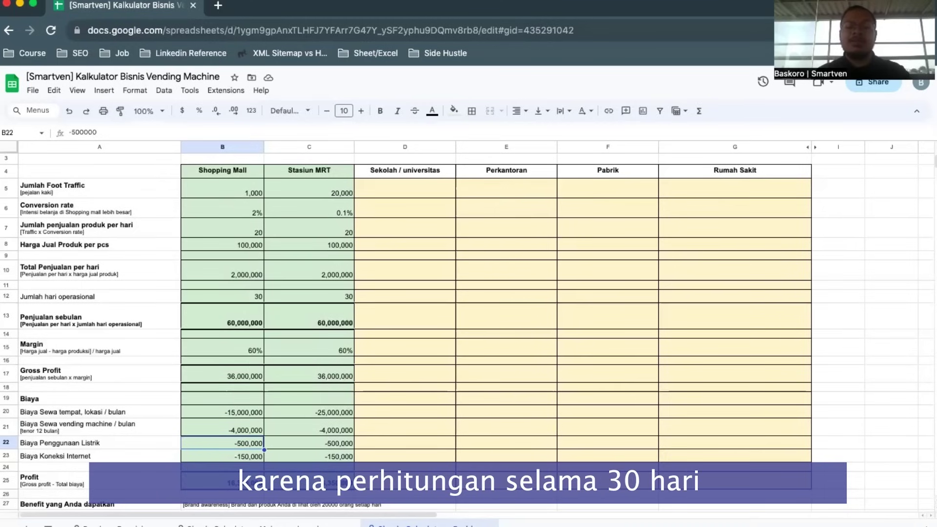
pyautogui.click(222, 455)
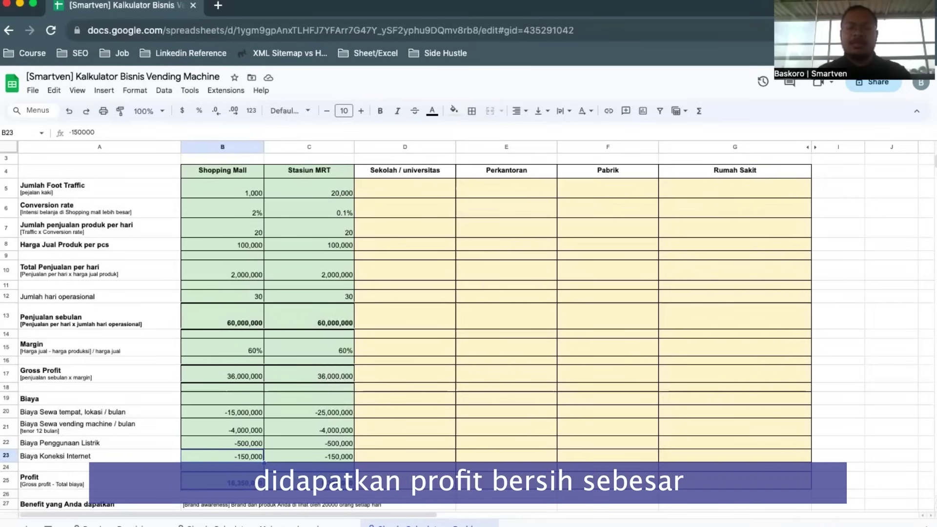
pyautogui.press('Down')
pyautogui.press('Down')
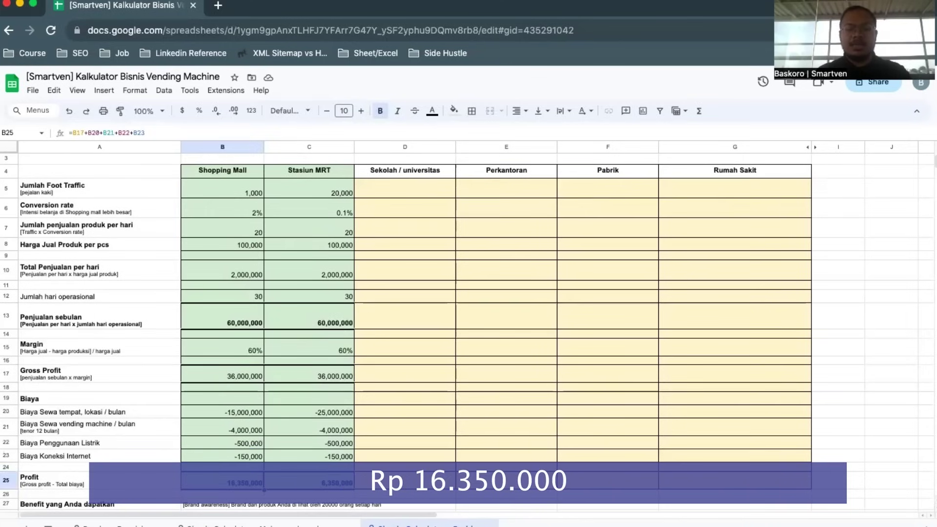